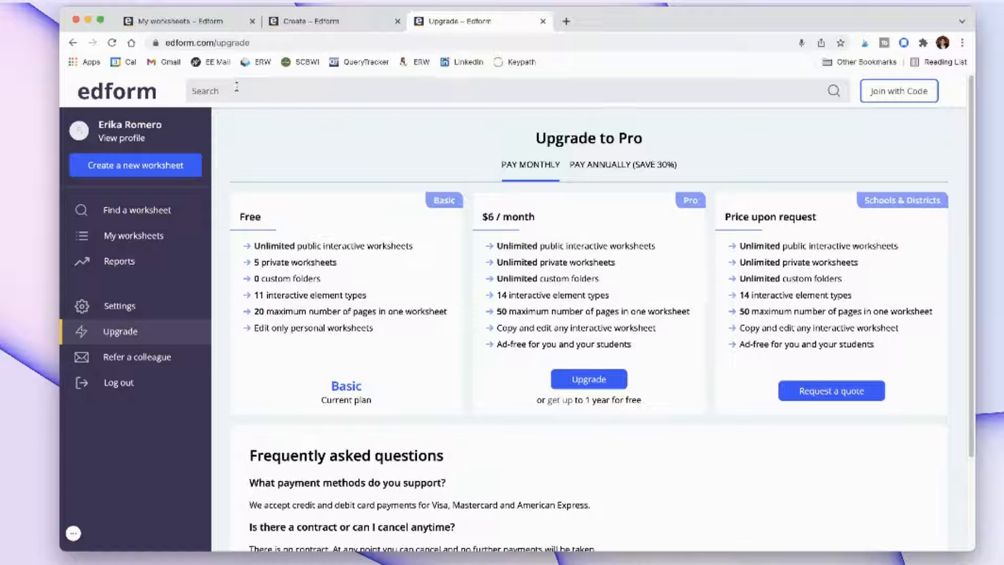
Step: Create a new worksheet from the My worksheets page by uploading Primary Research.pdf from the Downloads folder
{"action": "left_click", "coordinate": [199, 22]}
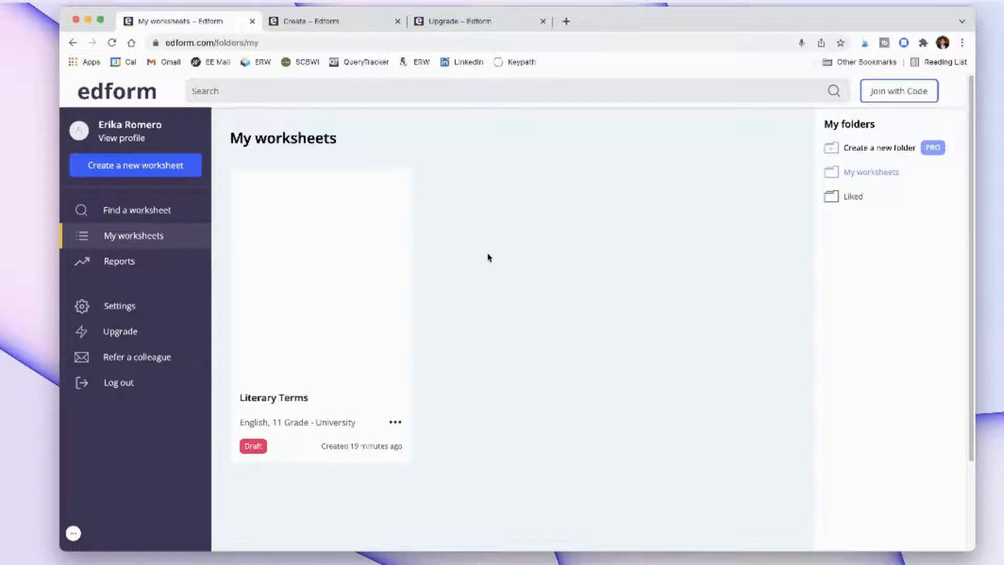
{"action": "left_click", "coordinate": [141, 165]}
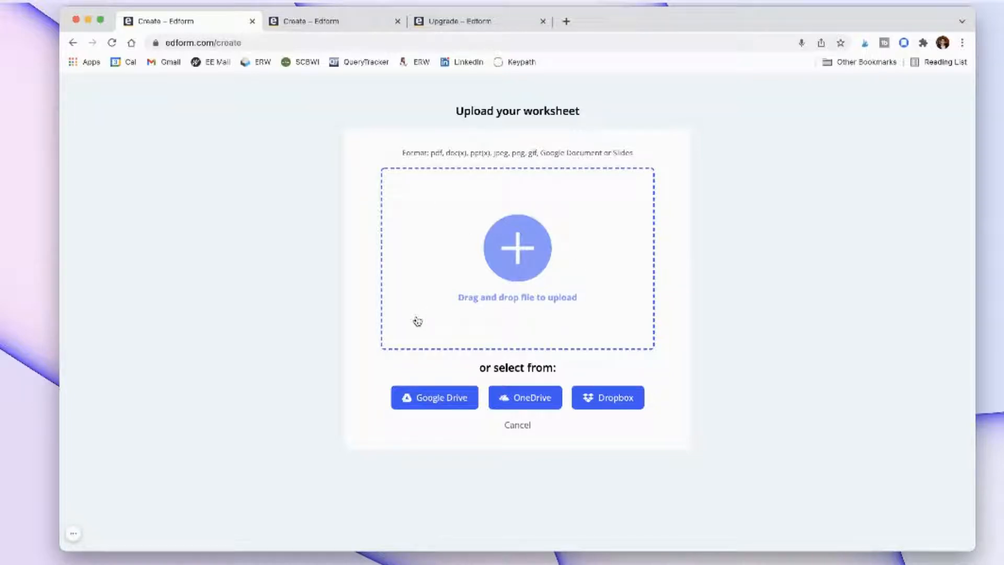
{"action": "left_click", "coordinate": [511, 428]}
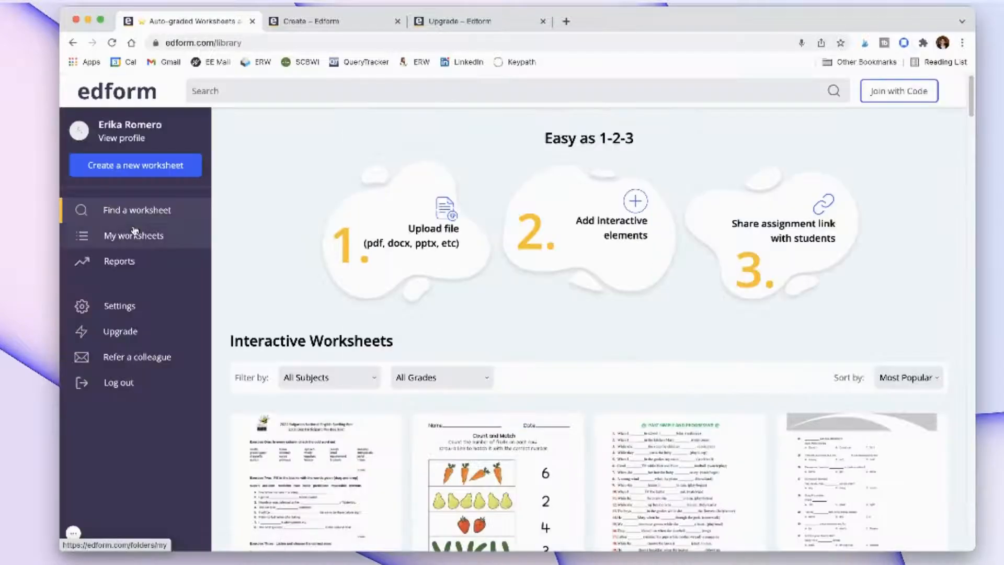
{"action": "left_click", "coordinate": [116, 167]}
{"action": "left_click", "coordinate": [538, 283]}
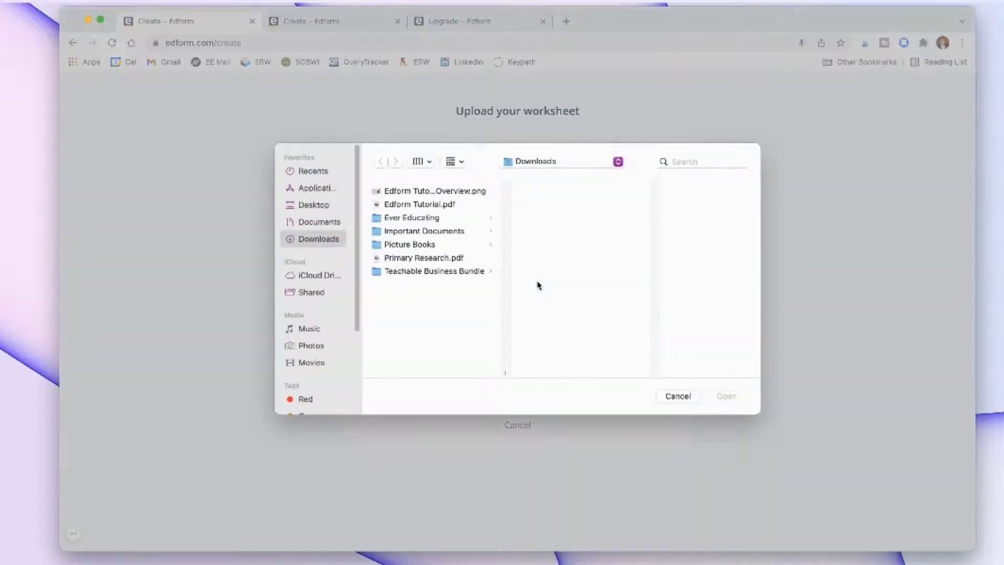
{"action": "left_click", "coordinate": [406, 259]}
{"action": "left_click", "coordinate": [720, 397]}
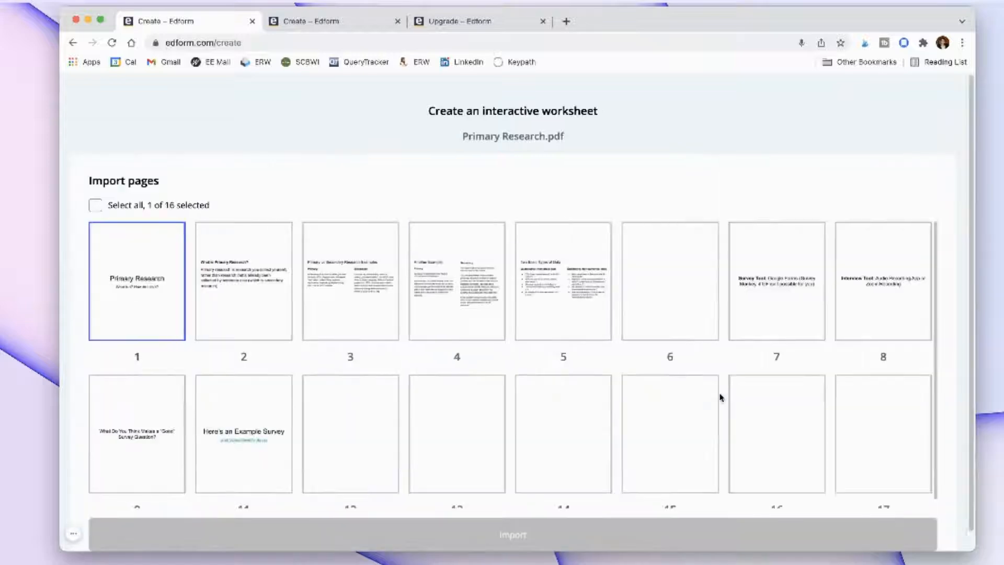
Step: Import only pages 2 and 3 of Primary Research.pdf, leaving page 1 out of the selection
{"action": "left_click", "coordinate": [229, 275]}
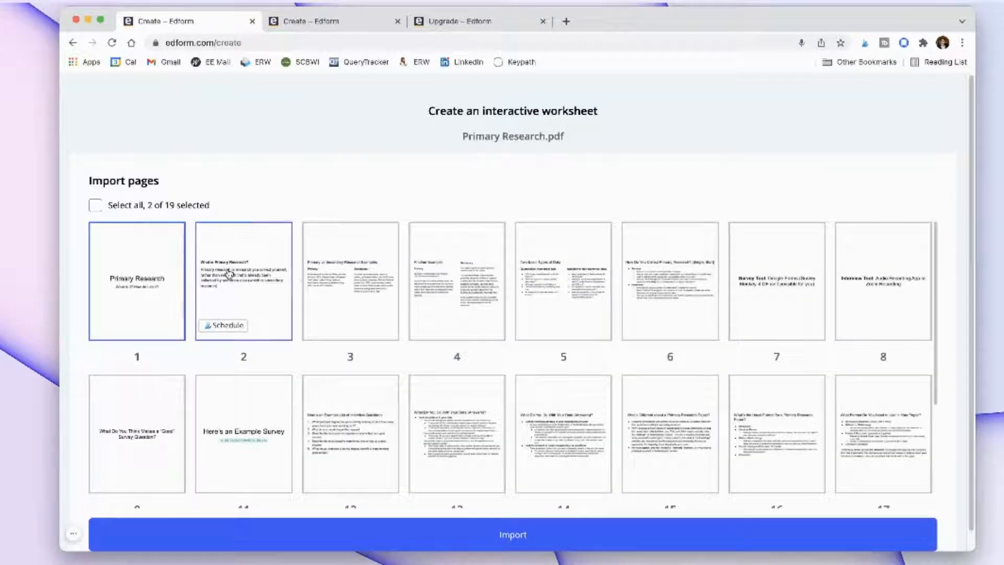
{"action": "left_click", "coordinate": [306, 281]}
{"action": "left_click", "coordinate": [148, 265]}
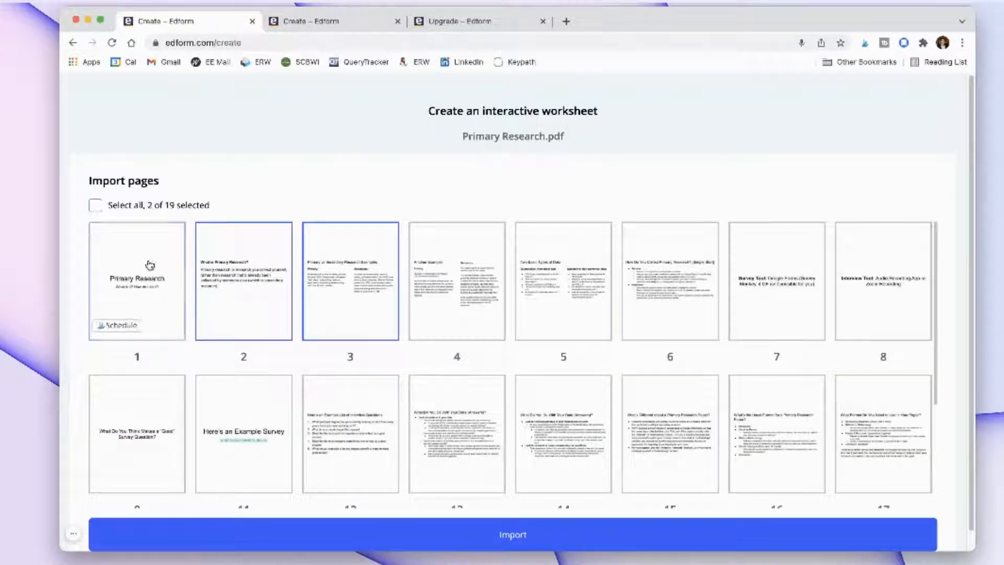
{"action": "left_click", "coordinate": [447, 534]}
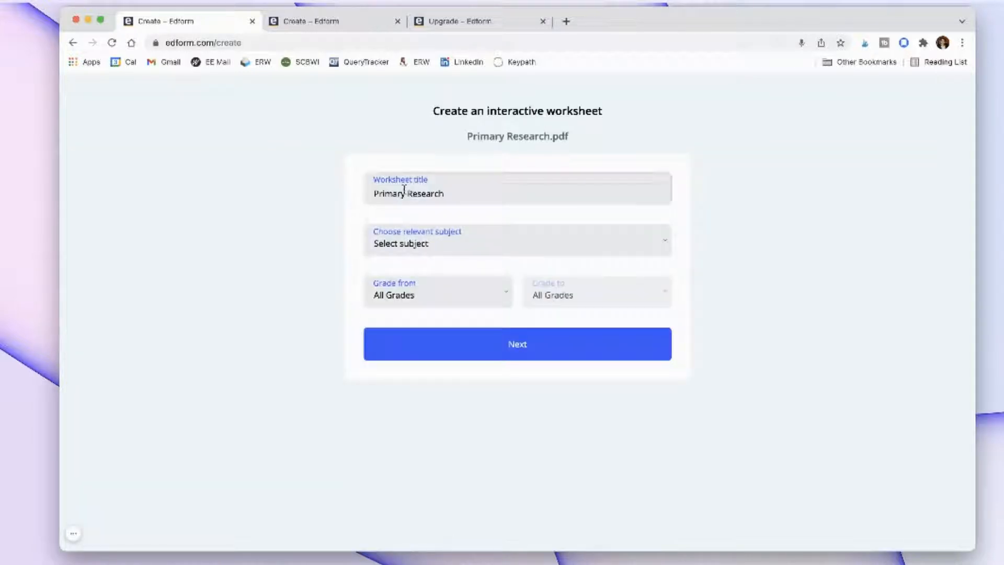
Step: Create the Primary Research worksheet with subject English and starting grade University, and add a blank page to it
{"action": "left_click", "coordinate": [369, 236]}
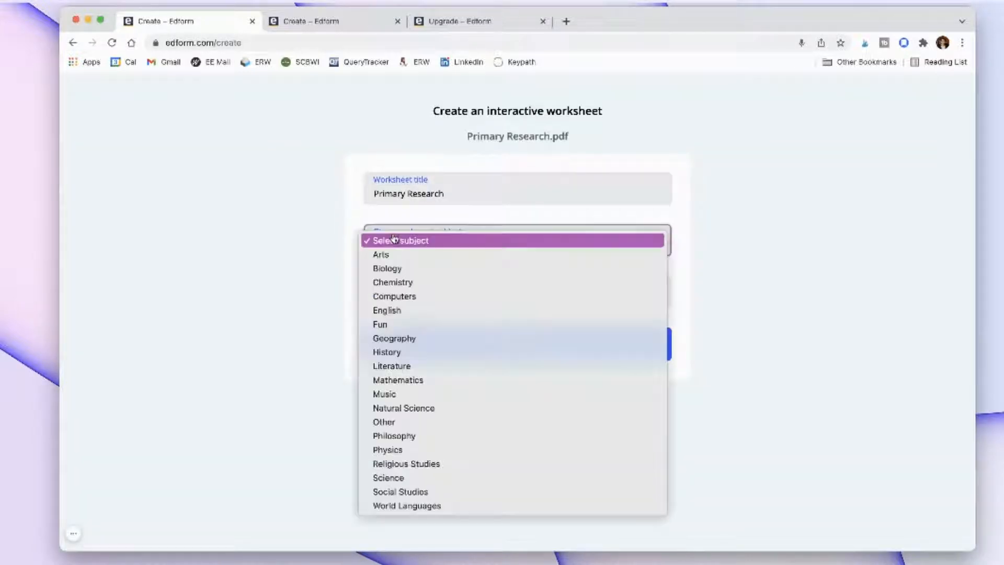
{"action": "left_click", "coordinate": [389, 311]}
{"action": "left_click", "coordinate": [417, 305]}
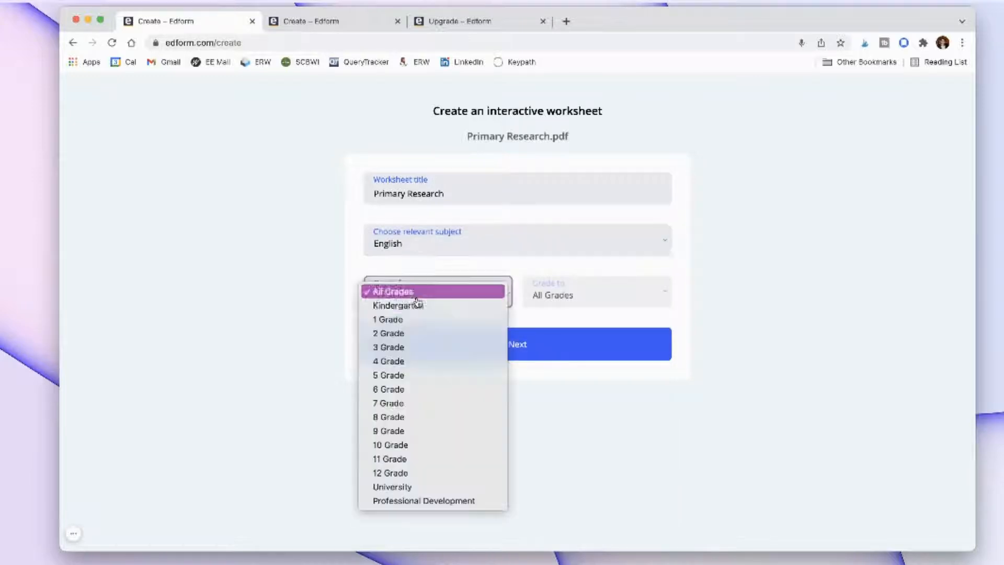
{"action": "left_click", "coordinate": [382, 487]}
{"action": "left_click", "coordinate": [525, 347]}
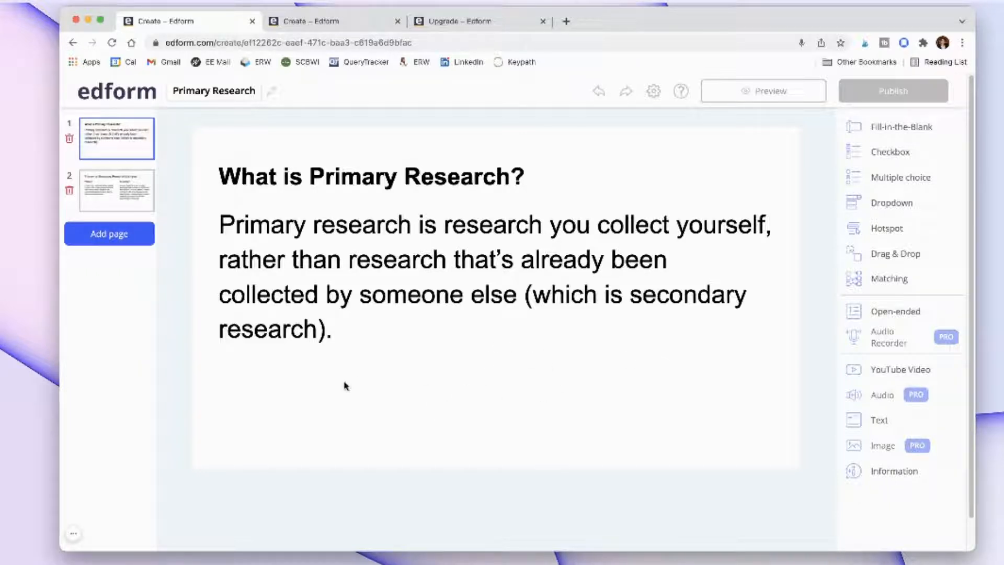
{"action": "left_click", "coordinate": [110, 237]}
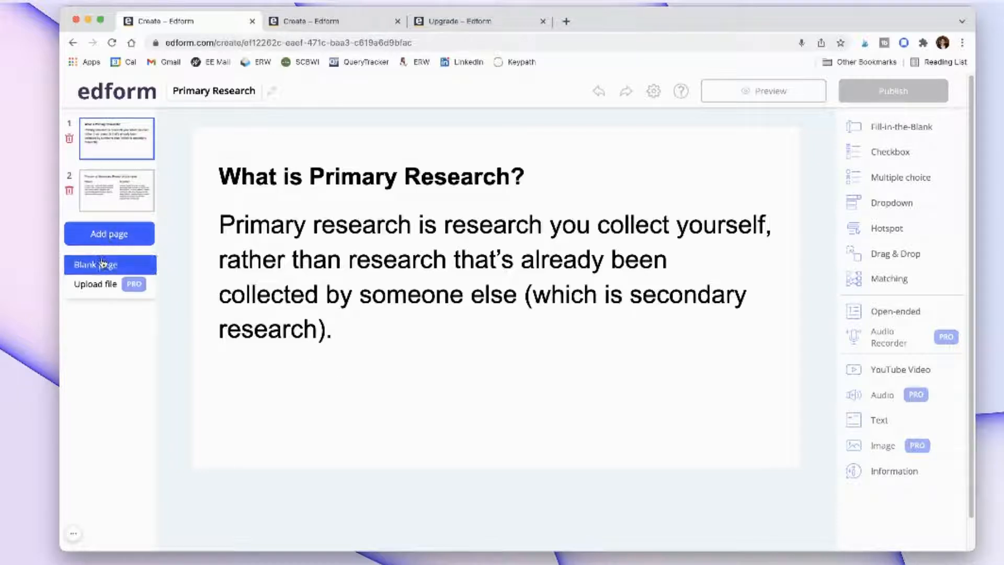
{"action": "left_click", "coordinate": [102, 262]}
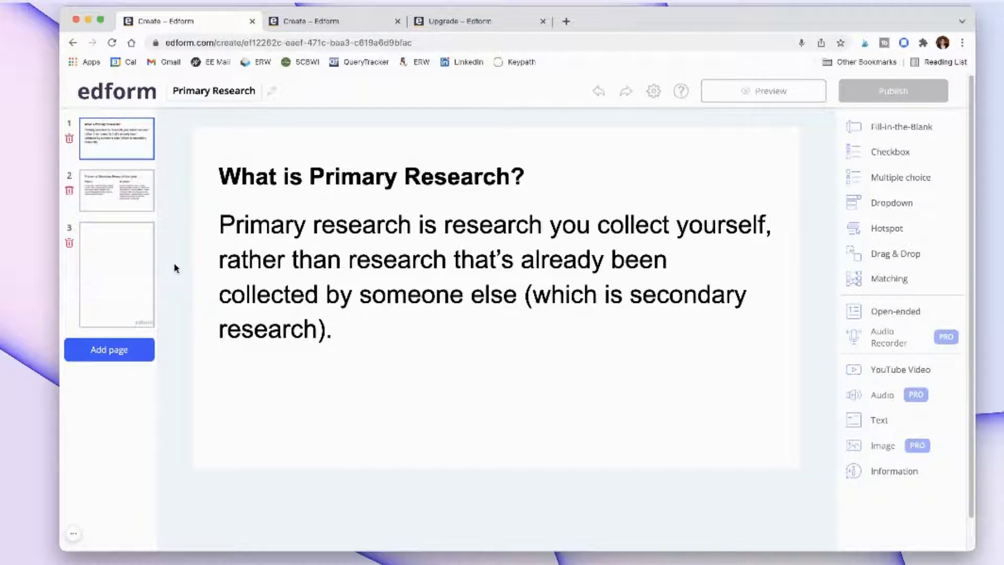
Step: Return to the worksheet list and create another worksheet by importing the single page of Edform Tutorial.pdf from Downloads
{"action": "left_click", "coordinate": [114, 99]}
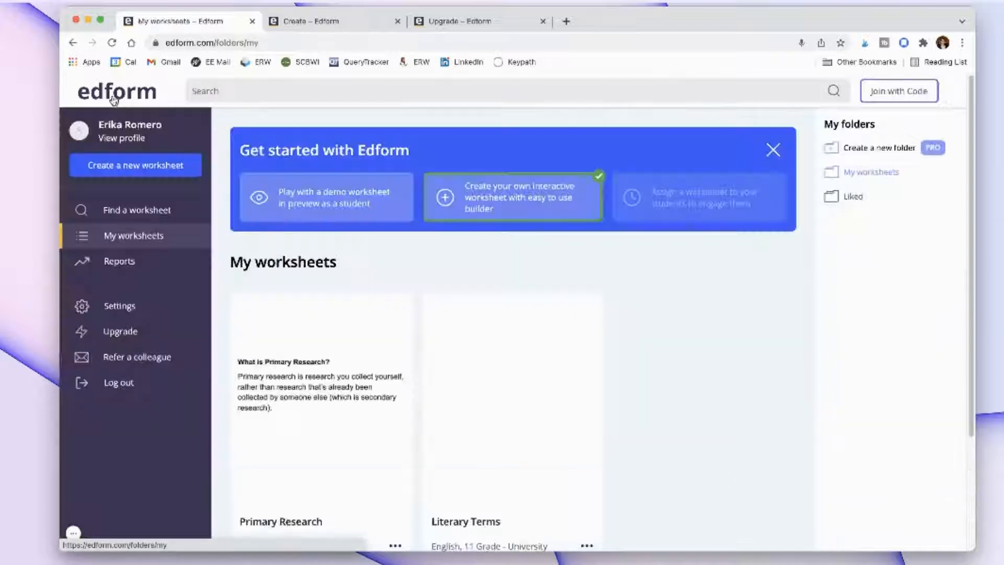
{"action": "left_click", "coordinate": [147, 165]}
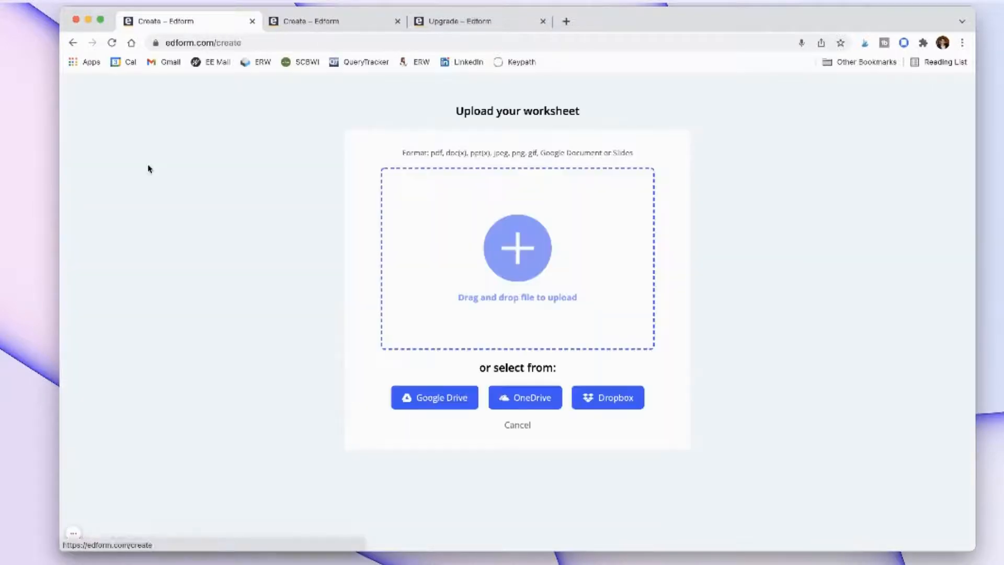
{"action": "left_click", "coordinate": [460, 246]}
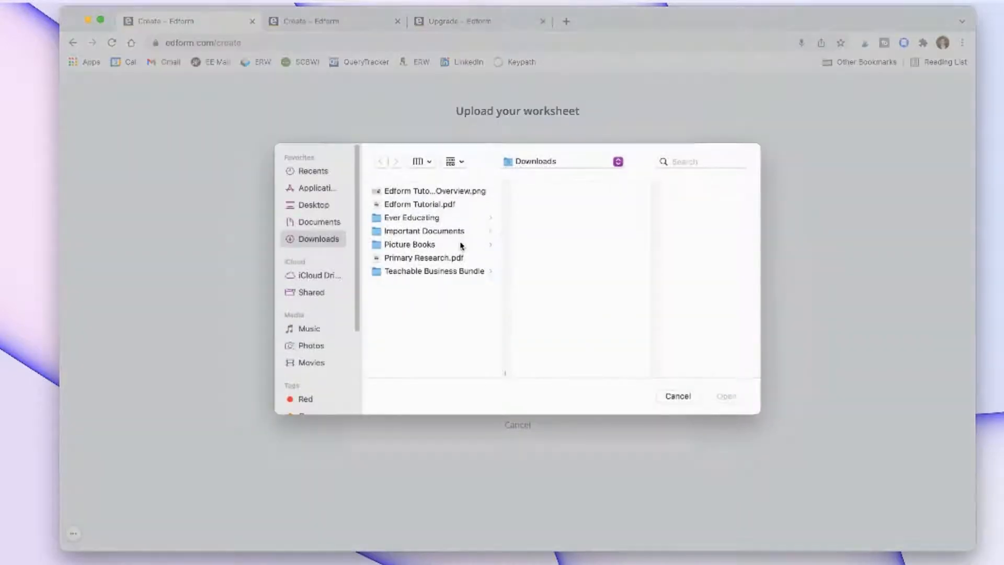
{"action": "left_click", "coordinate": [411, 205]}
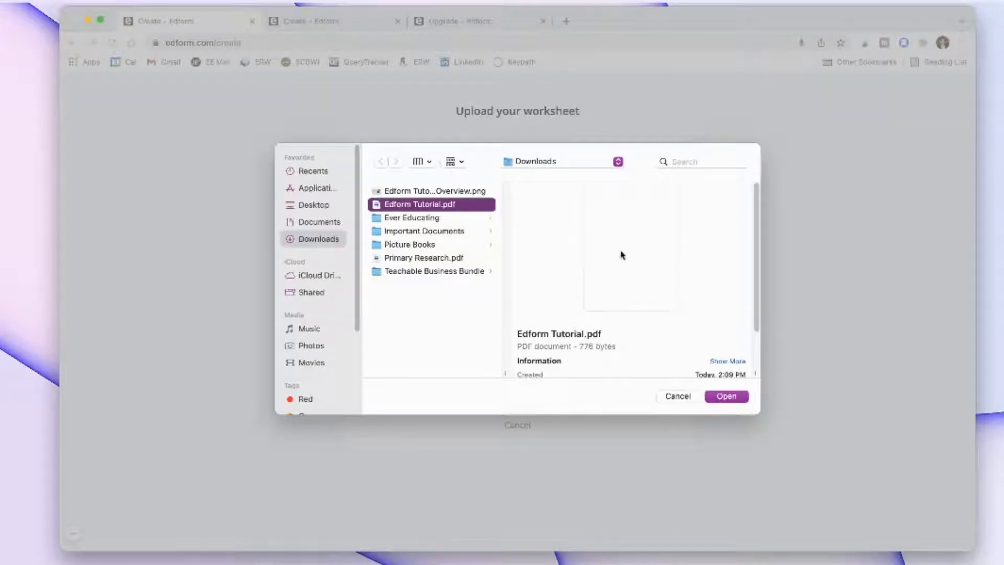
{"action": "left_click", "coordinate": [733, 396]}
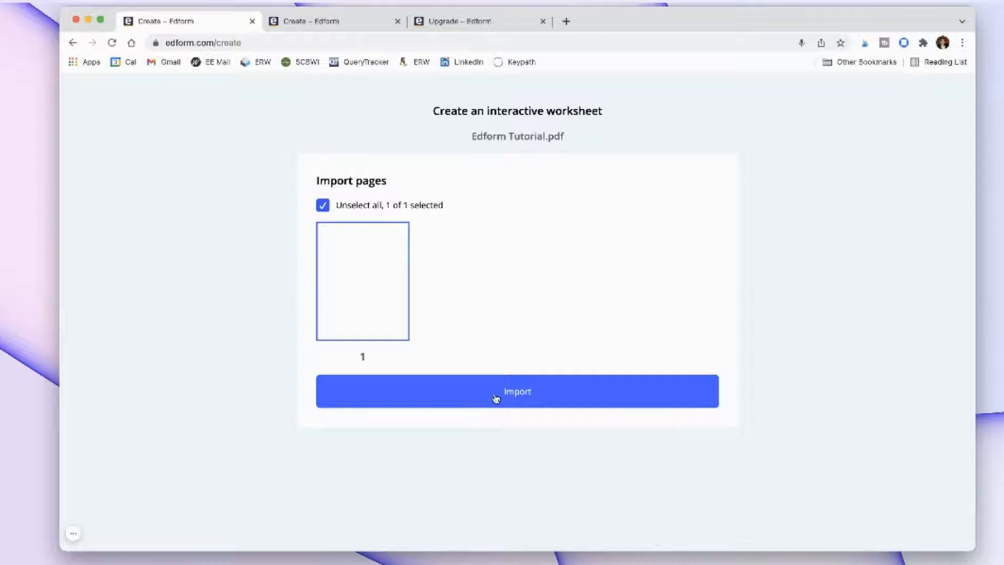
{"action": "left_click", "coordinate": [496, 399]}
Step: Create the Edform Tutorial worksheet with subject English and a starting grade, and add a blank page to it
{"action": "left_click", "coordinate": [417, 242]}
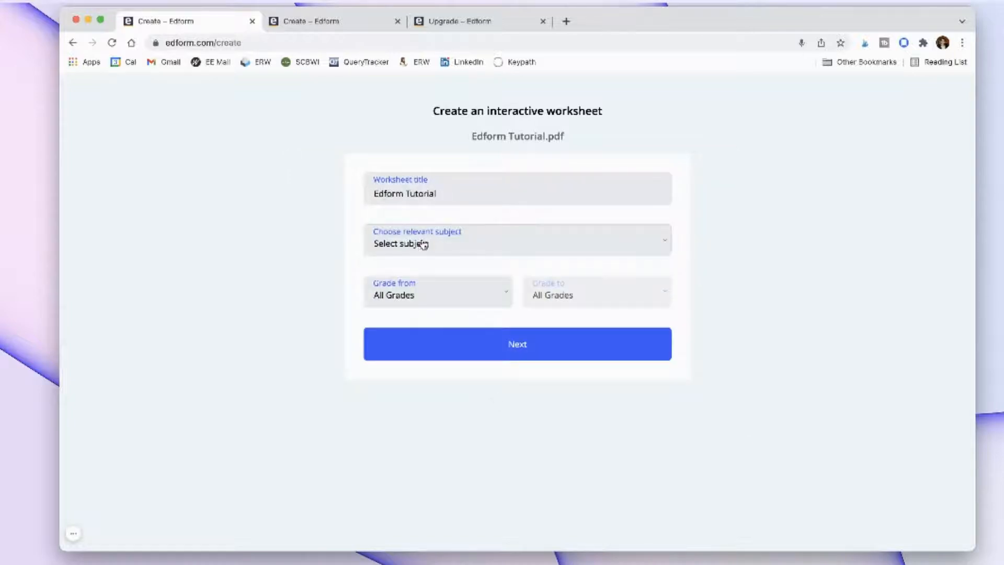
{"action": "left_click", "coordinate": [402, 310]}
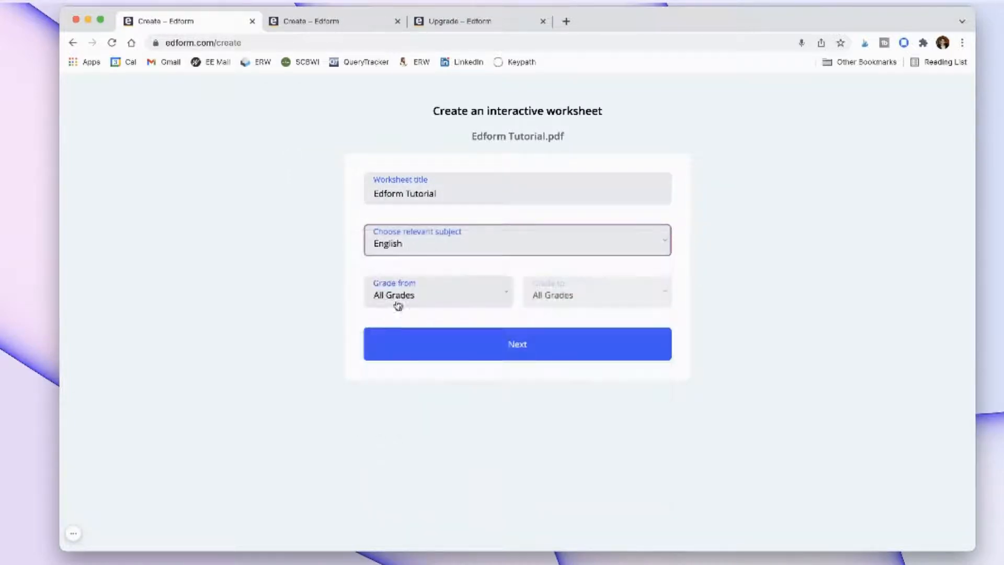
{"action": "left_click", "coordinate": [398, 304]}
{"action": "left_click", "coordinate": [409, 422]}
{"action": "left_click", "coordinate": [481, 353]}
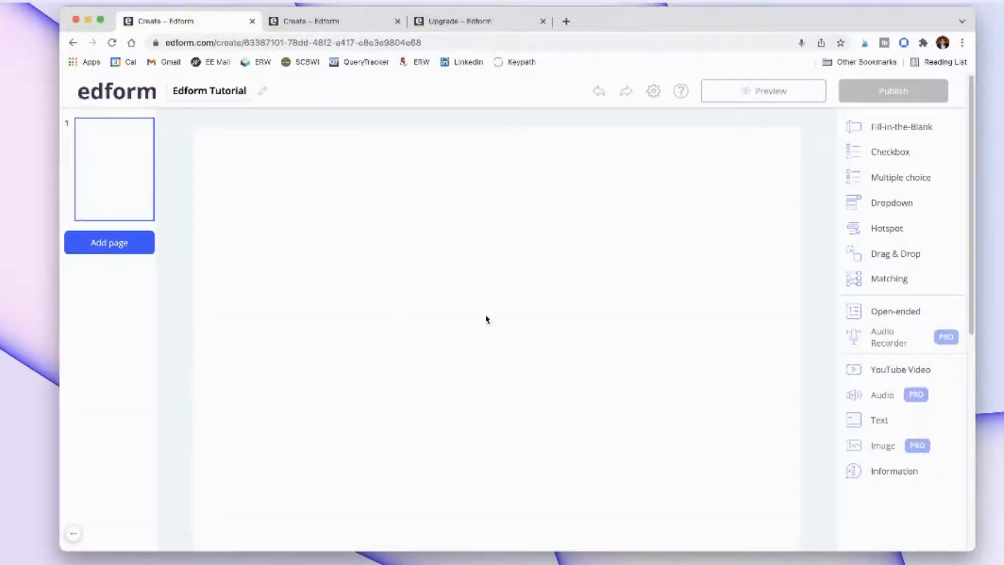
{"action": "left_click", "coordinate": [134, 251]}
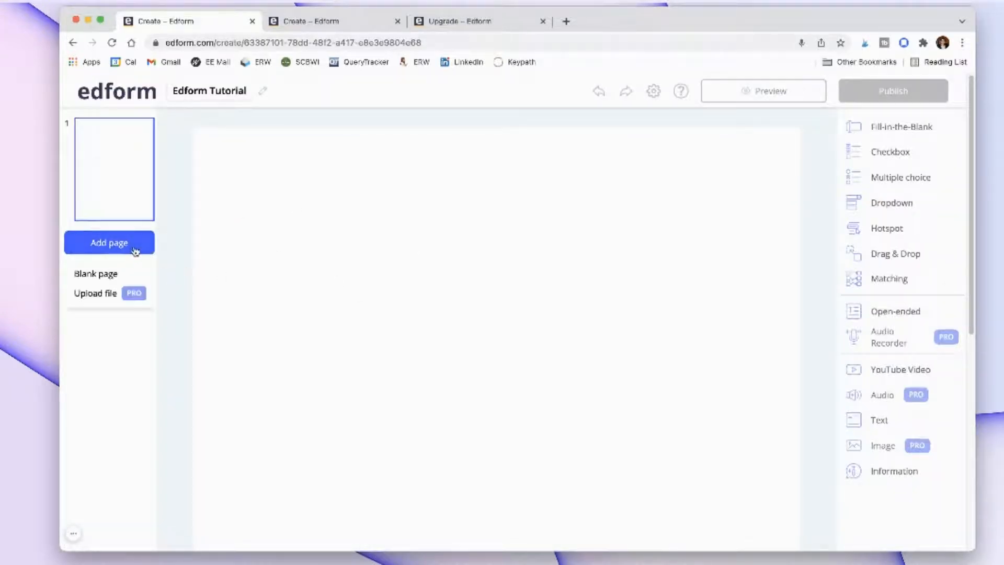
{"action": "left_click", "coordinate": [106, 273]}
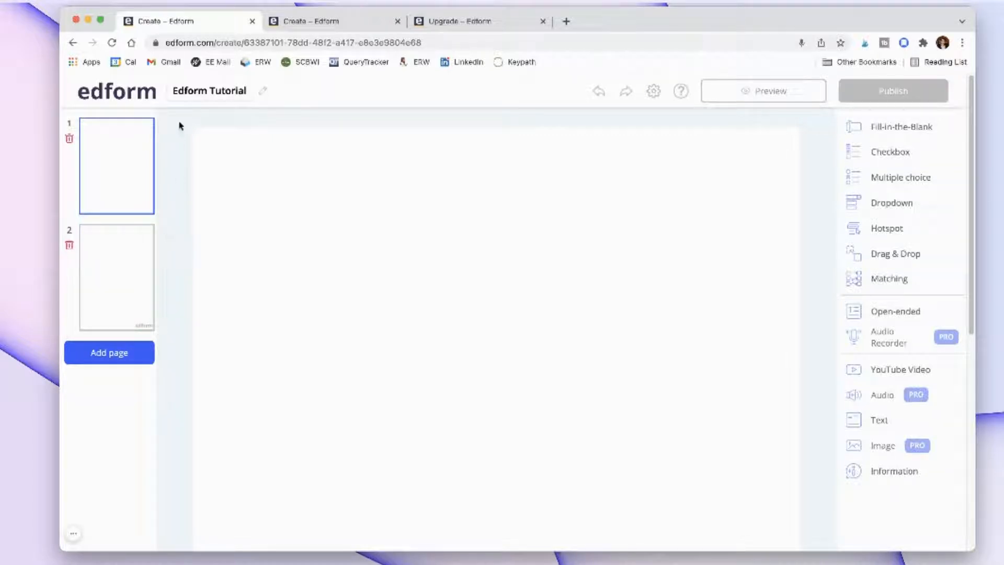
Step: Leave the editor for the library of interactive worksheets and filter it by the subject English
{"action": "left_click", "coordinate": [123, 95]}
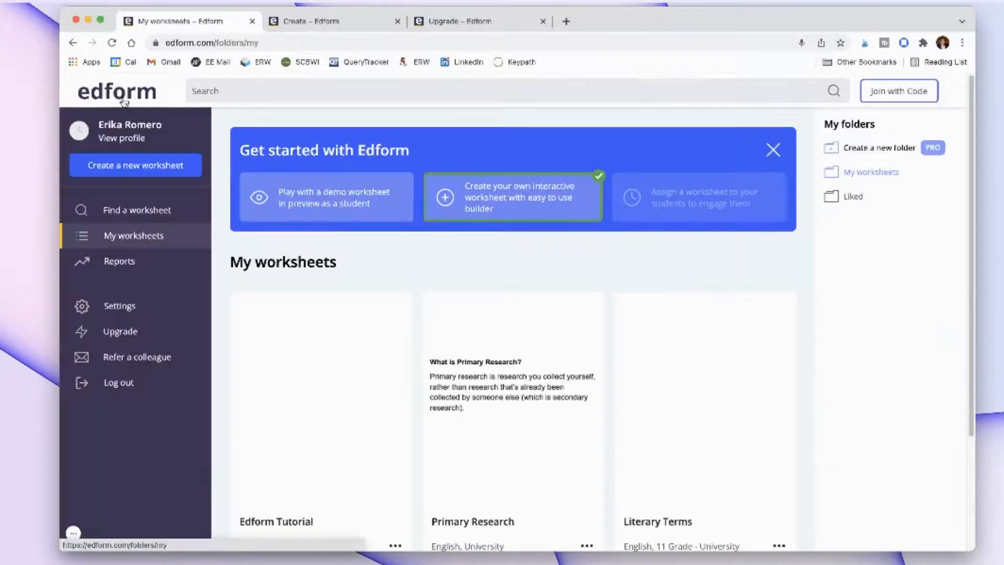
{"action": "left_click", "coordinate": [126, 212]}
{"action": "scroll", "coordinate": [305, 298], "scroll_direction": "down", "scroll_amount": 3}
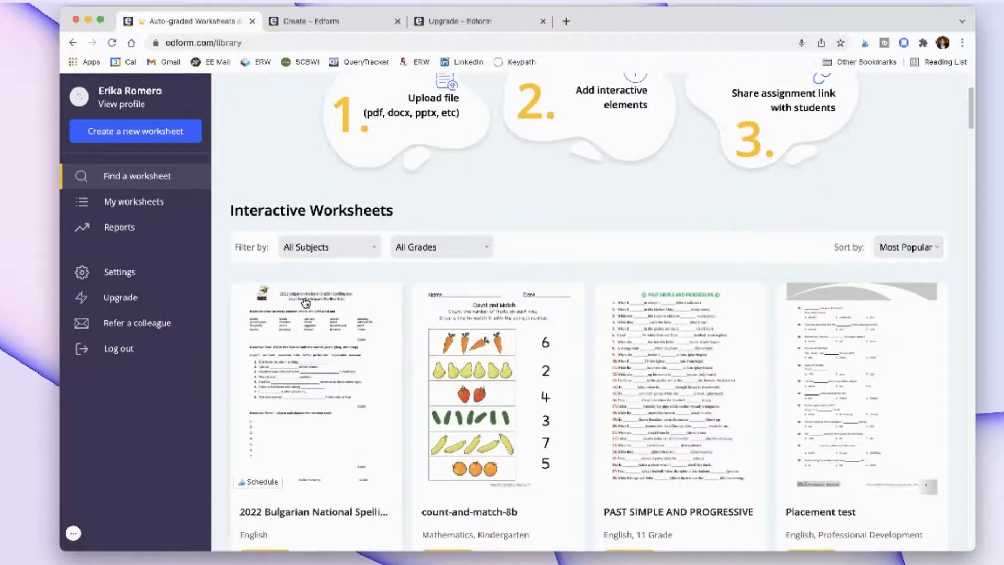
{"action": "left_click", "coordinate": [329, 248]}
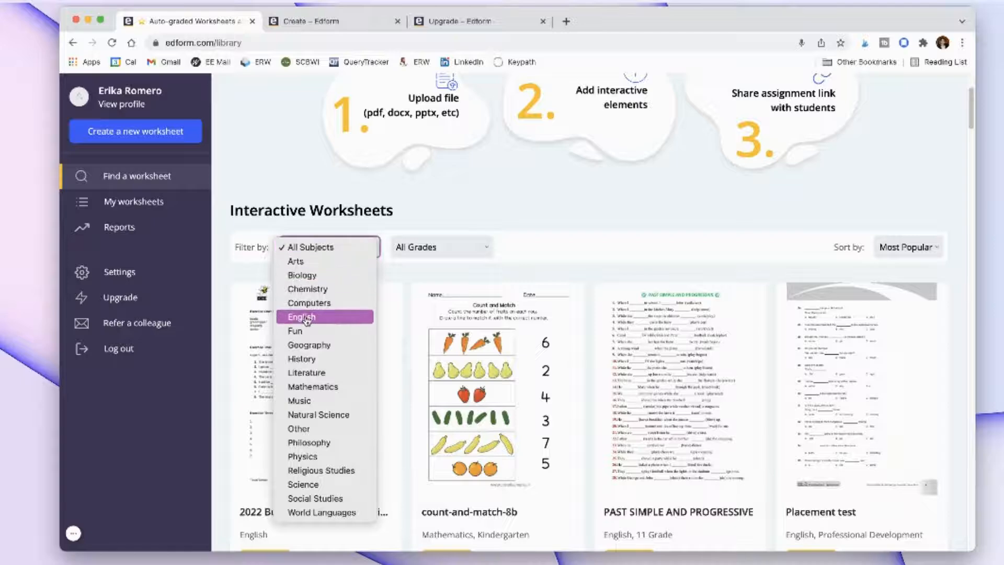
{"action": "left_click", "coordinate": [396, 272]}
Step: Narrow the English worksheets in the library to the University grade level
{"action": "left_click", "coordinate": [415, 255]}
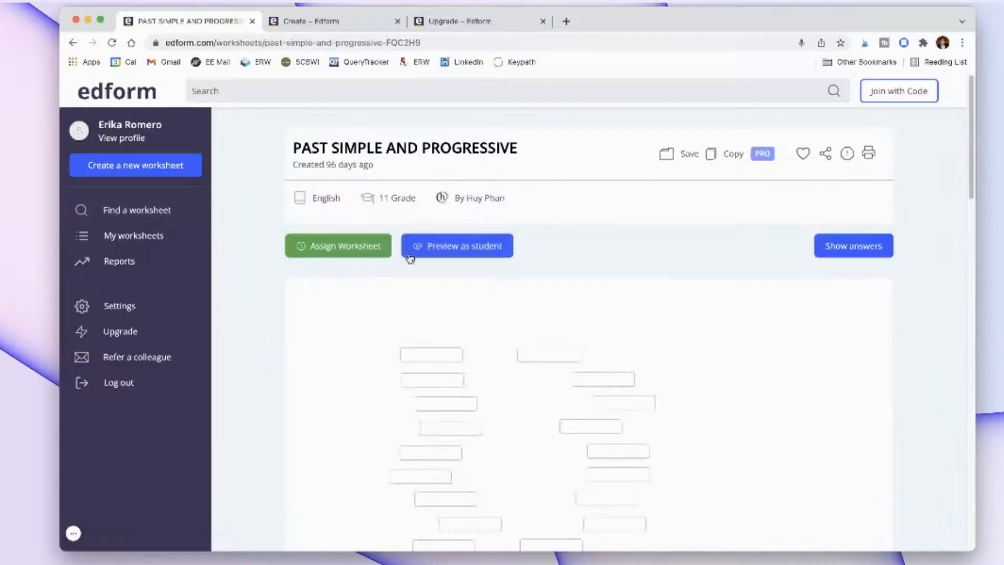
{"action": "left_click", "coordinate": [73, 43]}
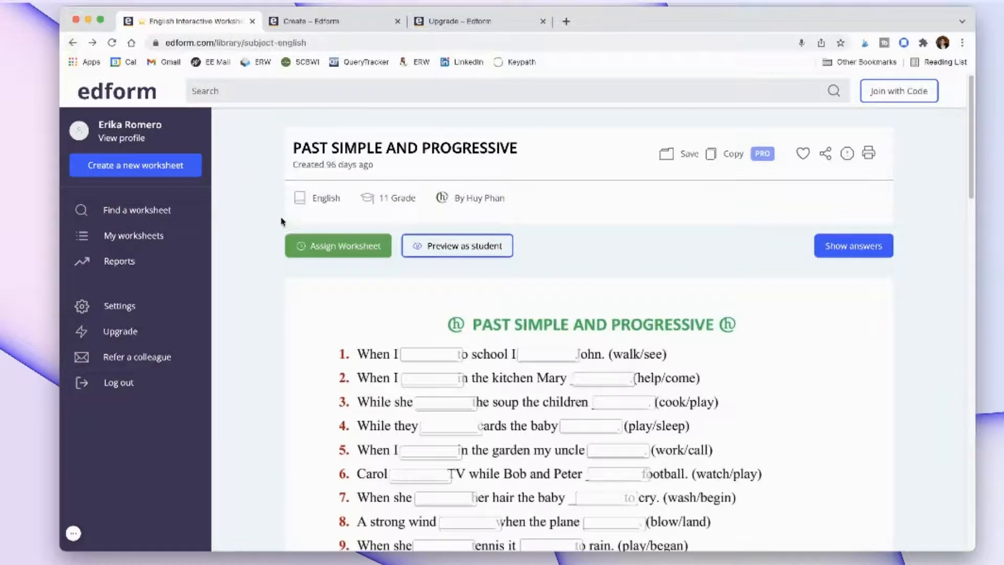
{"action": "left_click", "coordinate": [418, 178]}
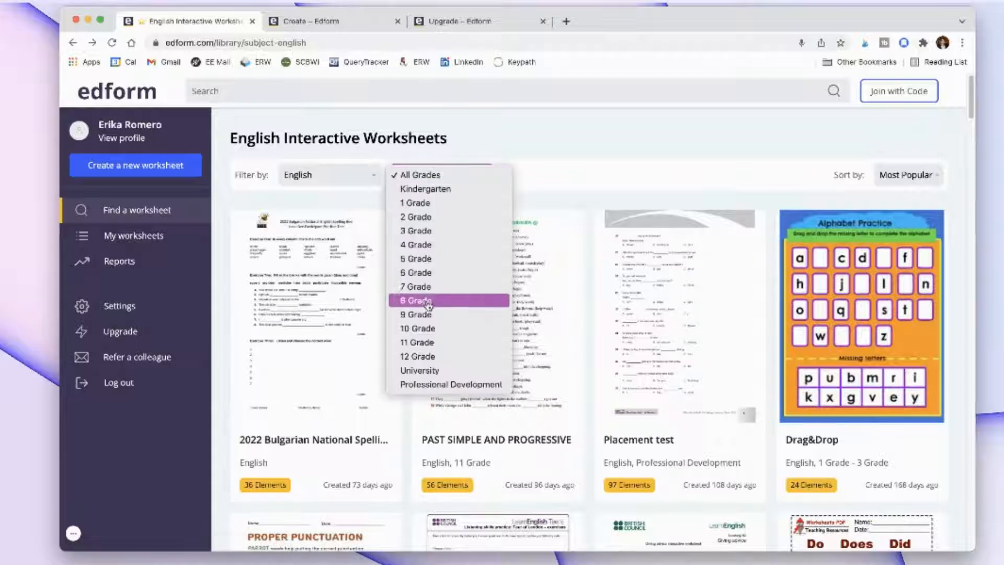
{"action": "left_click", "coordinate": [426, 372]}
Step: Open the Proficiency Masterclass Exam Practice Workbook from the library and look through its fill-in exercise about Hannibal the giant catfish
{"action": "scroll", "coordinate": [439, 376], "scroll_direction": "down", "scroll_amount": 5}
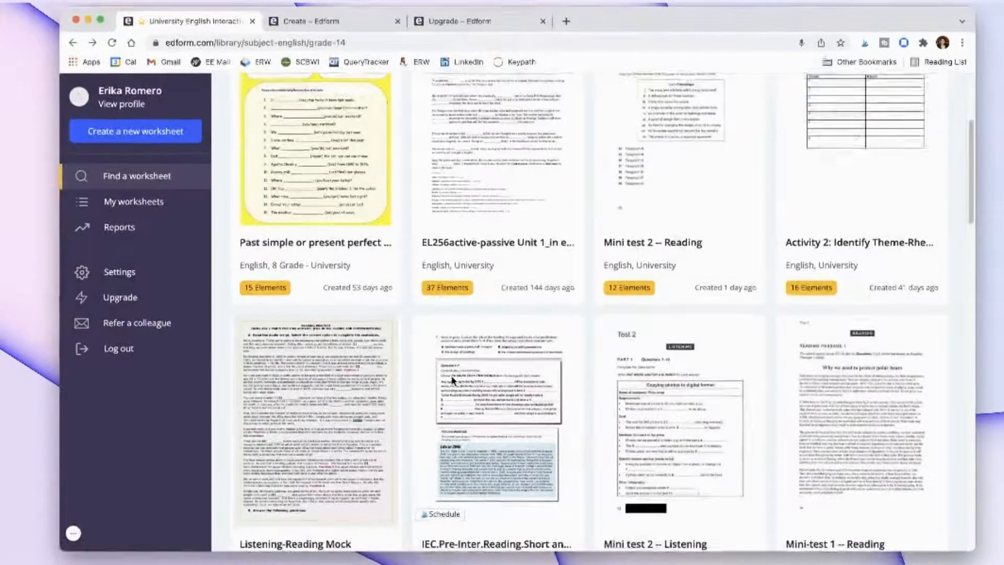
{"action": "scroll", "coordinate": [453, 380], "scroll_direction": "down", "scroll_amount": 8}
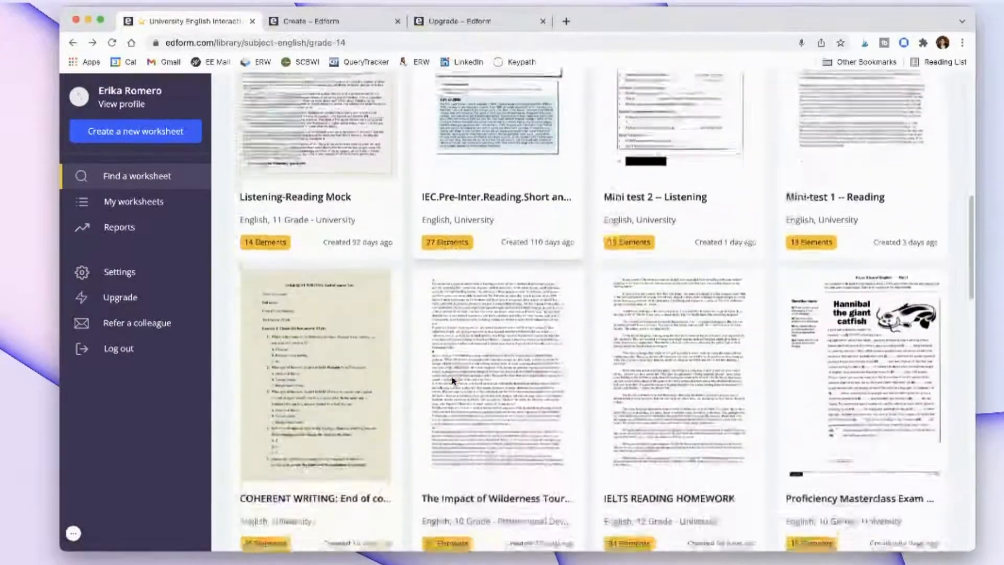
{"action": "left_click", "coordinate": [854, 327]}
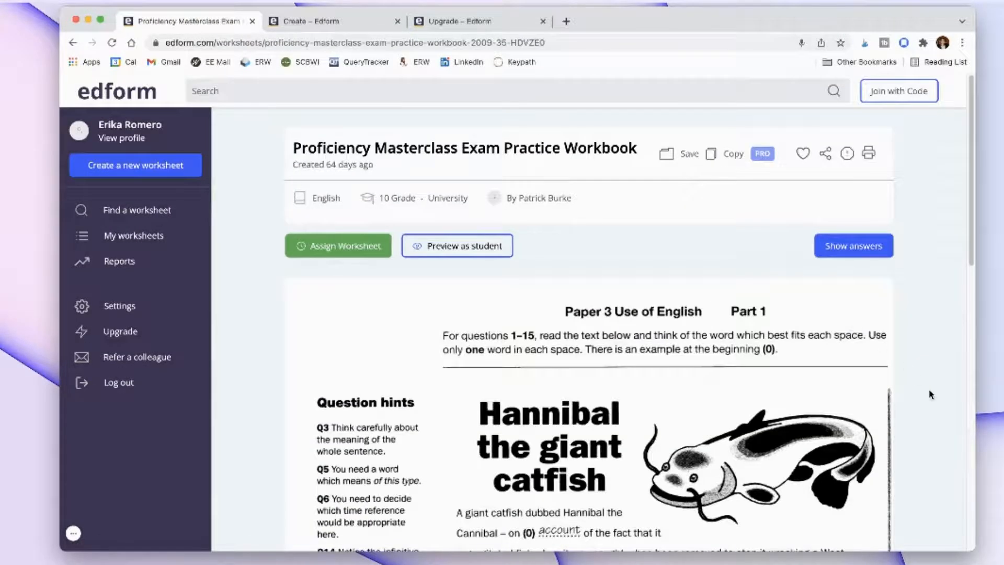
{"action": "scroll", "coordinate": [931, 392], "scroll_direction": "down", "scroll_amount": 8}
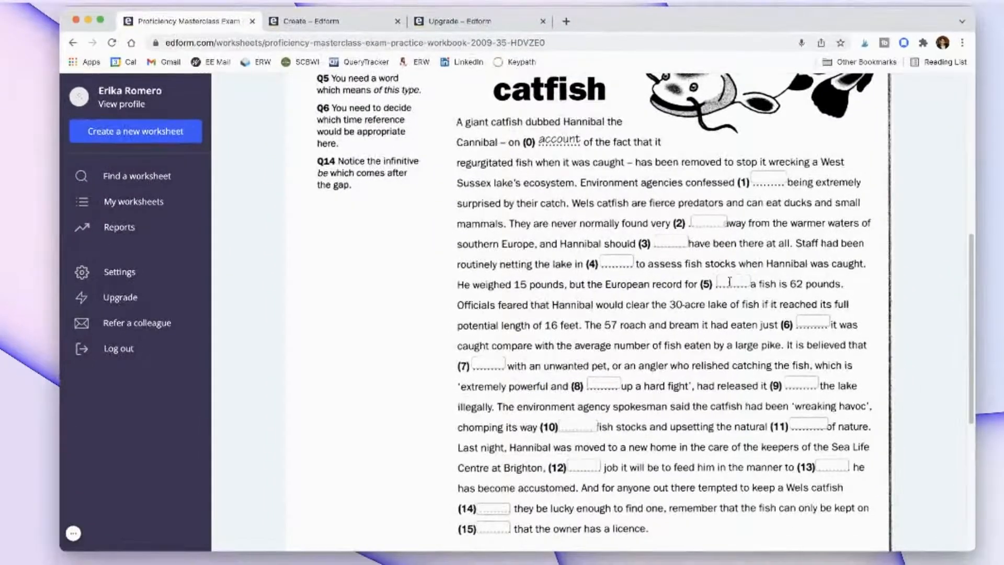
{"action": "scroll", "coordinate": [730, 281], "scroll_direction": "down", "scroll_amount": 3}
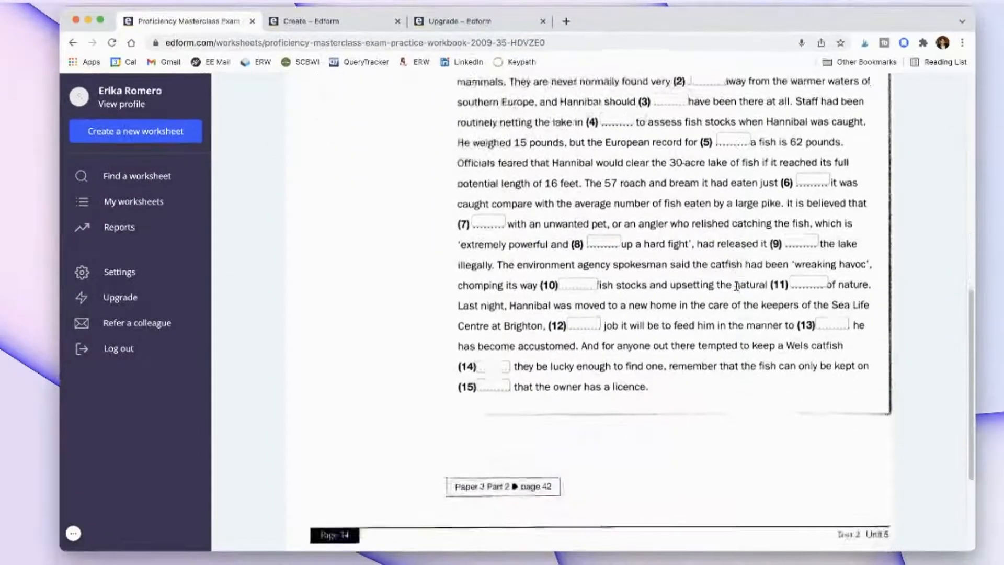
{"action": "scroll", "coordinate": [732, 286], "scroll_direction": "up", "scroll_amount": 7}
{"action": "scroll", "coordinate": [738, 289], "scroll_direction": "up", "scroll_amount": 3}
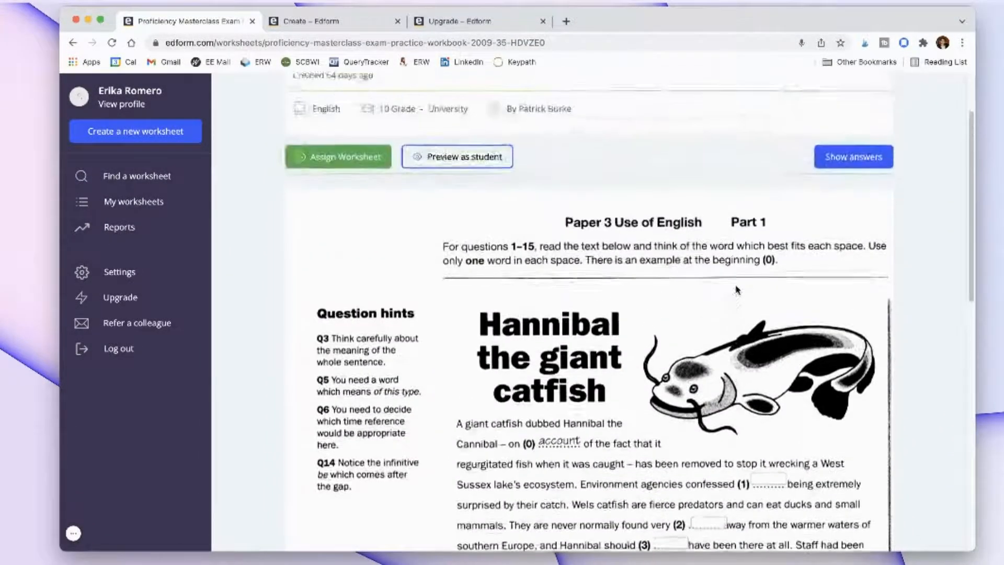
Step: Reveal the answers of the Hannibal the giant catfish exercise, look through them, and hide them again
{"action": "left_click", "coordinate": [837, 159]}
{"action": "scroll", "coordinate": [842, 388], "scroll_direction": "down", "scroll_amount": 7}
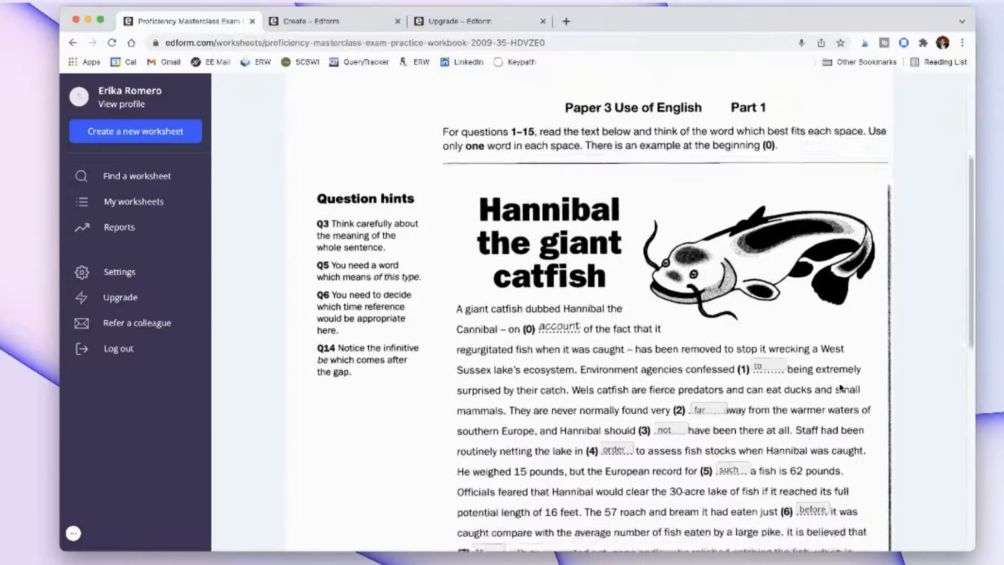
{"action": "scroll", "coordinate": [841, 388], "scroll_direction": "up", "scroll_amount": 9}
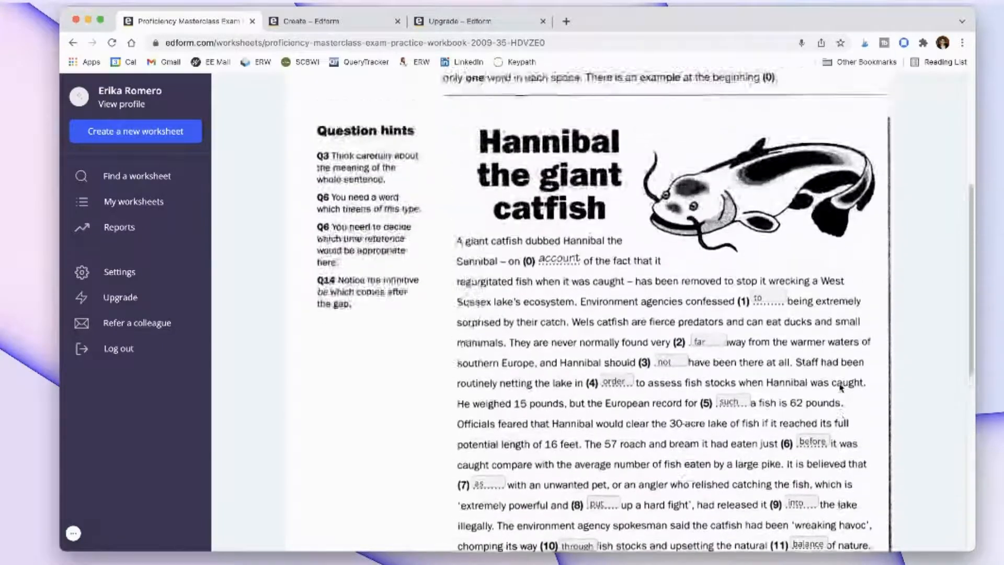
{"action": "left_click", "coordinate": [842, 239]}
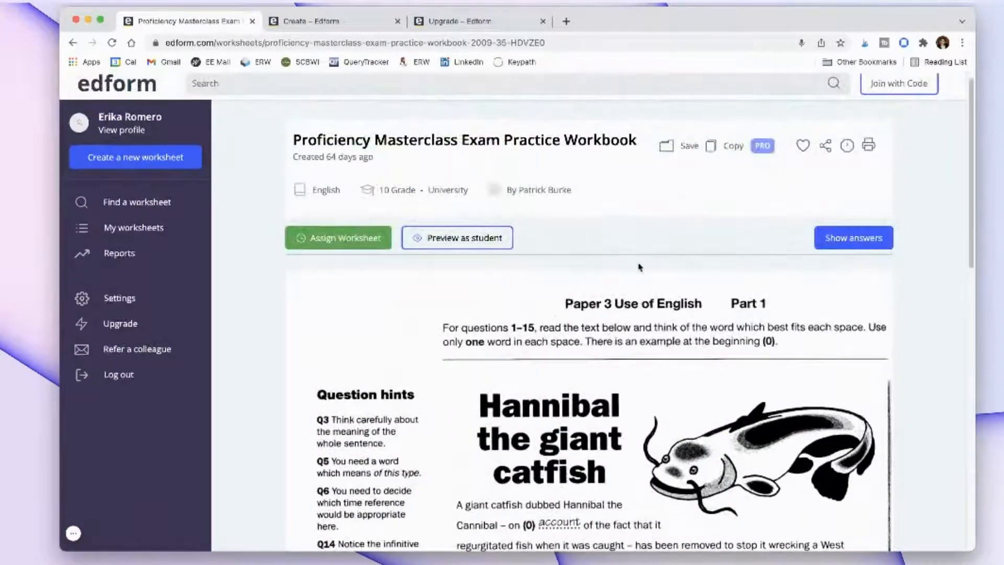
Step: Preview the workbook as a student, look through its blank answer fields, and return to the worksheet page
{"action": "scroll", "coordinate": [659, 244], "scroll_direction": "up", "scroll_amount": 1}
{"action": "left_click", "coordinate": [478, 246]}
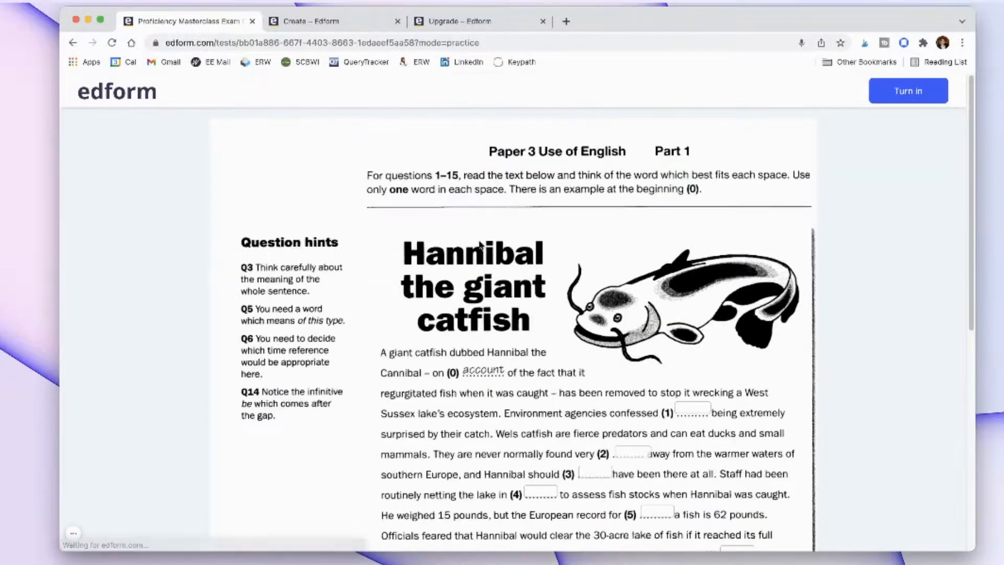
{"action": "scroll", "coordinate": [480, 243], "scroll_direction": "down", "scroll_amount": 8}
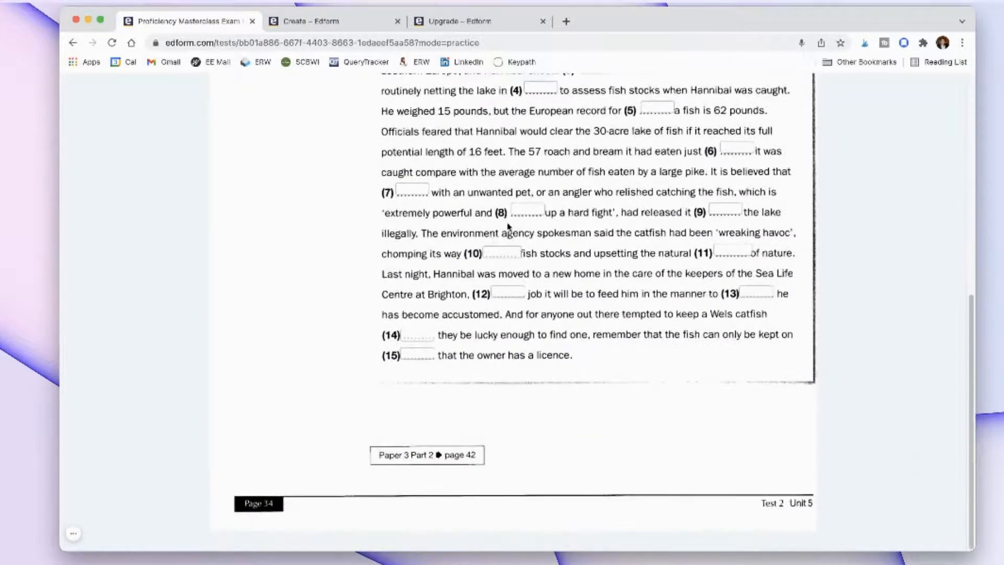
{"action": "scroll", "coordinate": [522, 207], "scroll_direction": "up", "scroll_amount": 8}
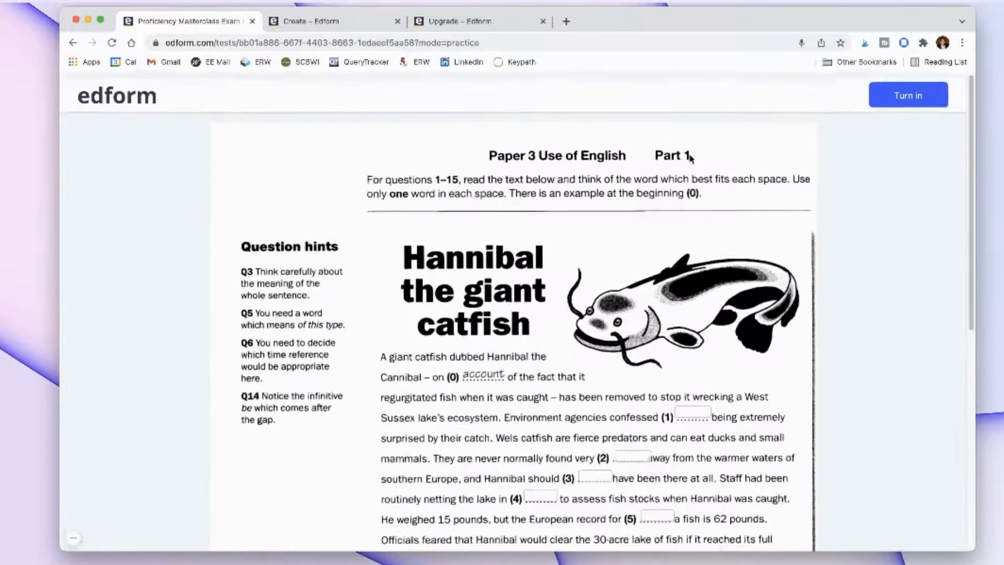
{"action": "left_click", "coordinate": [73, 42]}
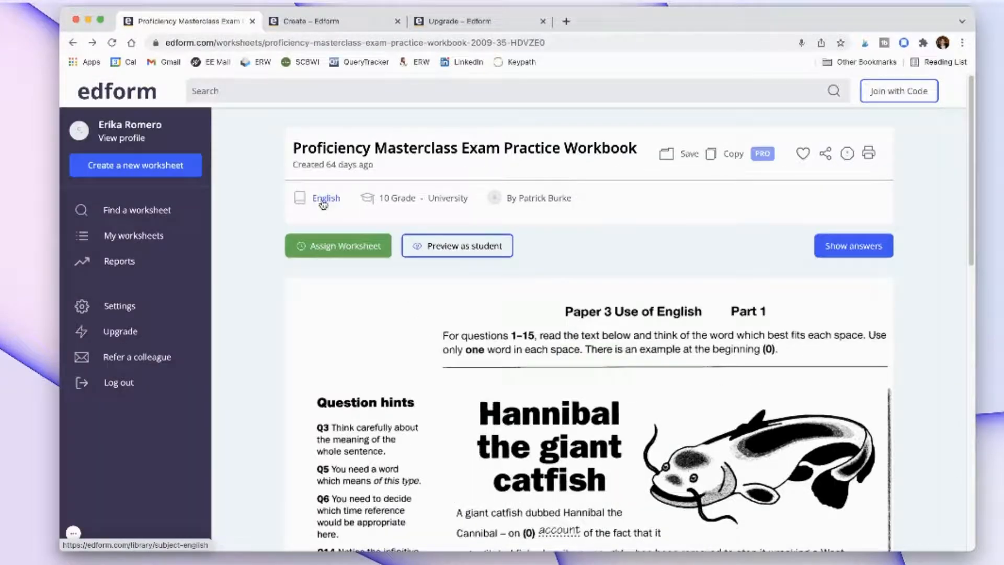
Step: View the worksheet's assignment options and the Pro upgrade plans required for copying it, returning to the worksheet page after each
{"action": "left_click", "coordinate": [314, 245]}
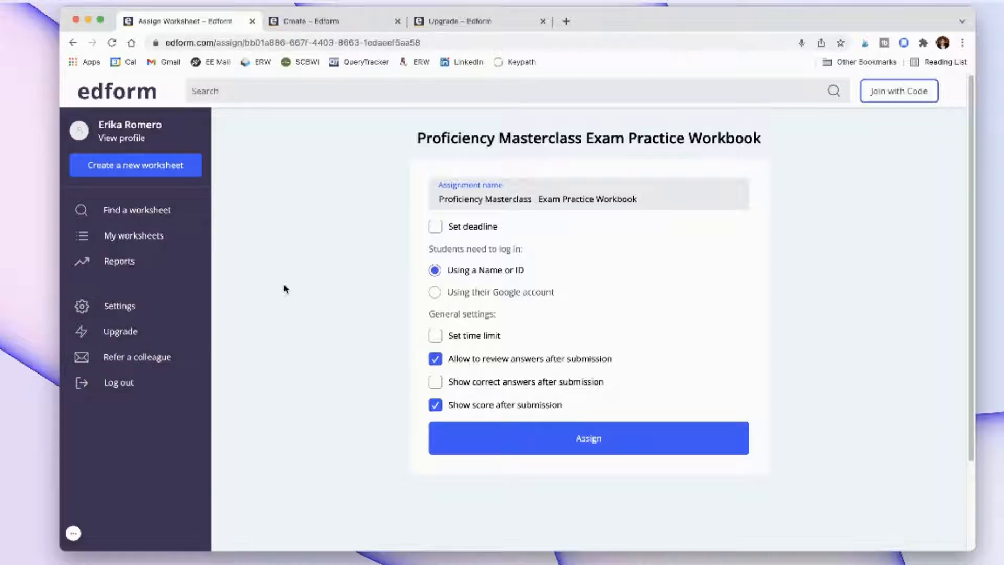
{"action": "left_click", "coordinate": [73, 44]}
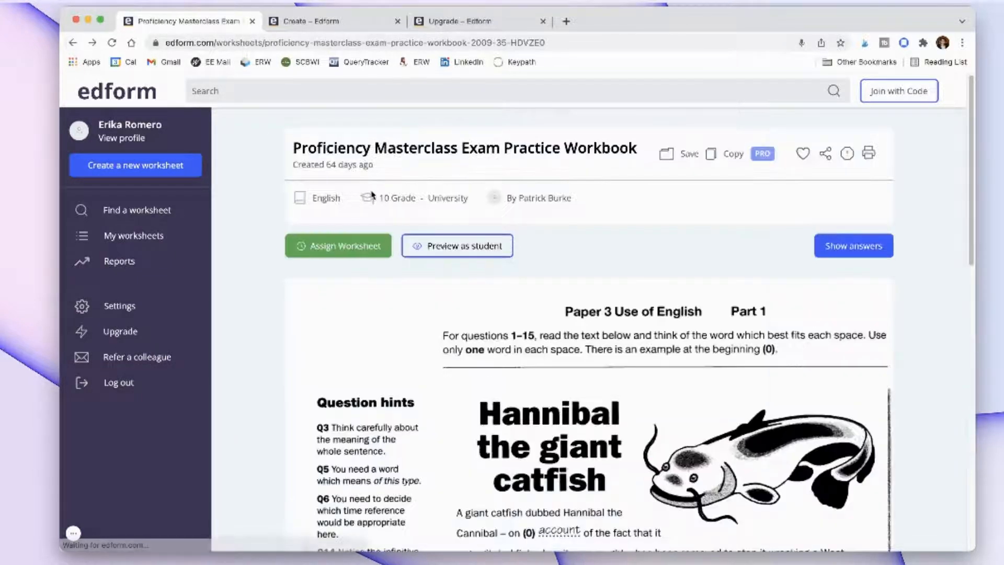
{"action": "left_click", "coordinate": [715, 160]}
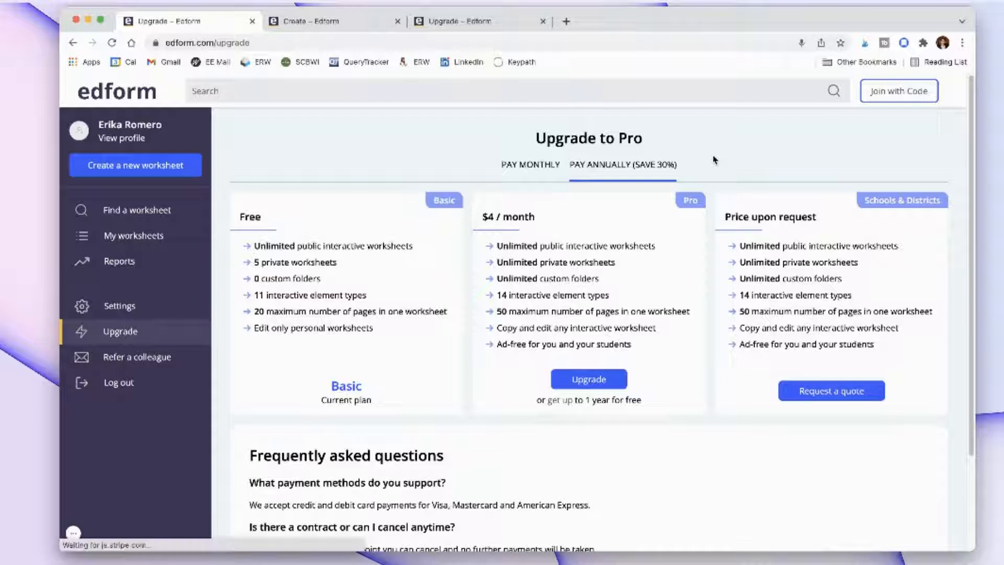
{"action": "left_click", "coordinate": [74, 42]}
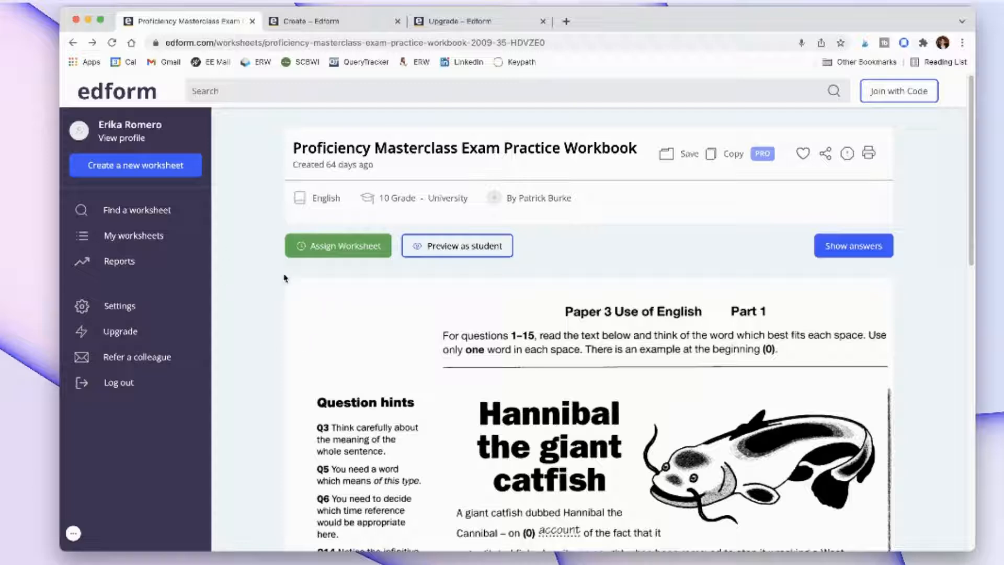
{"action": "key", "text": "ctrl+Up"}
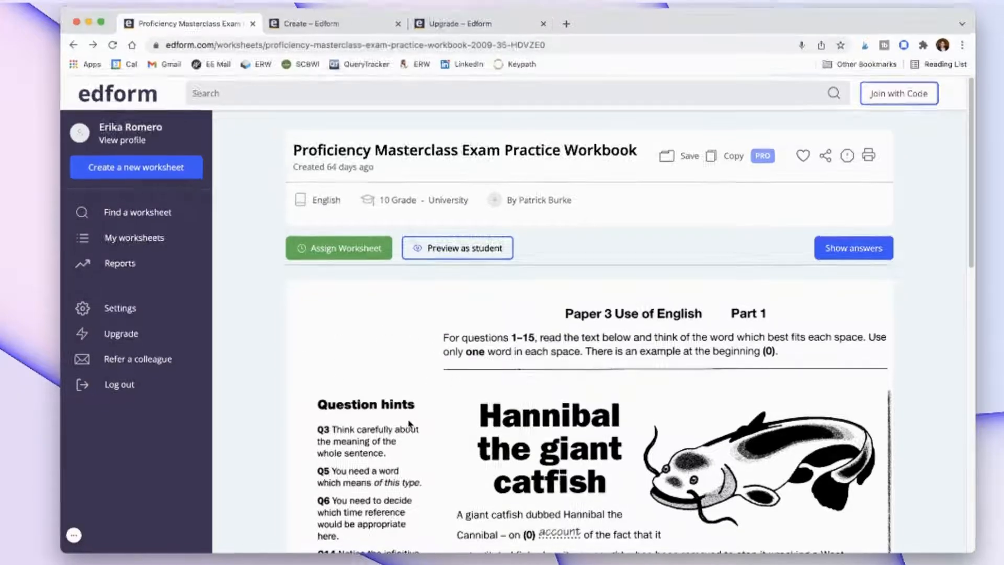
{"action": "left_click", "coordinate": [251, 377]}
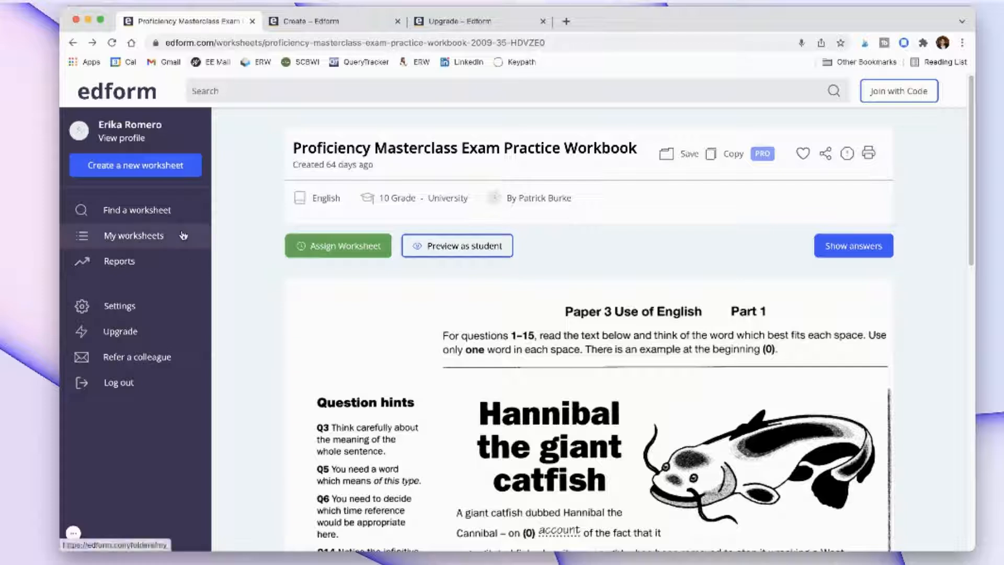
Step: Open the list of own worksheets and look over the drafts and folders in it
{"action": "left_click", "coordinate": [133, 242]}
{"action": "scroll", "coordinate": [281, 358], "scroll_direction": "down", "scroll_amount": 2}
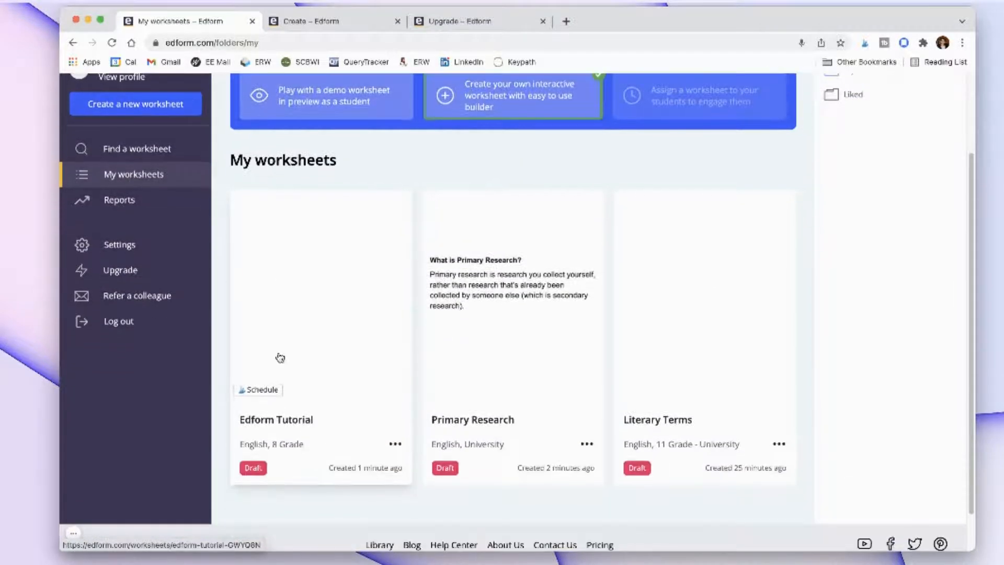
{"action": "scroll", "coordinate": [281, 358], "scroll_direction": "up", "scroll_amount": 2}
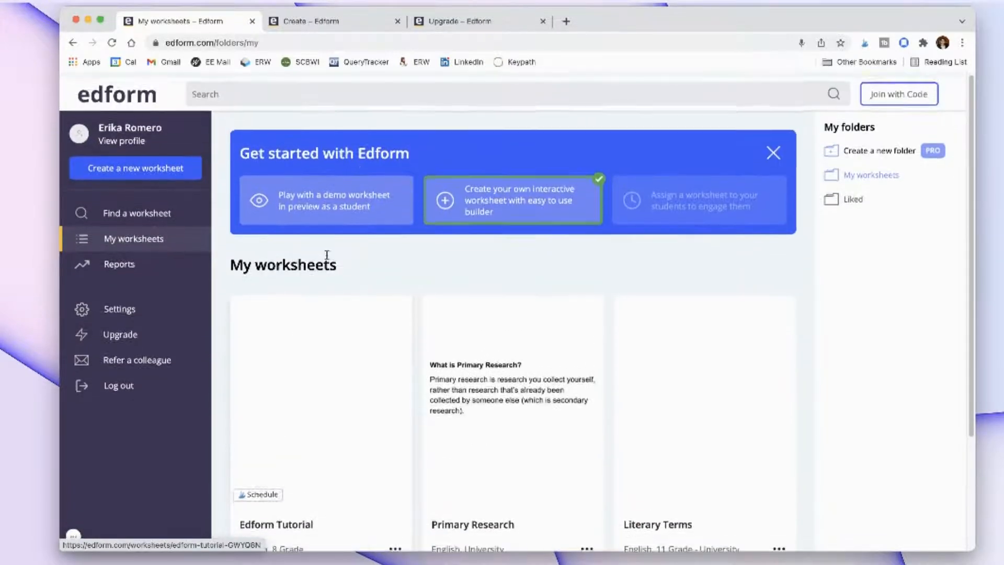
Step: Switch to the Literary Terms worksheet in the editor and add a text element to the right of its title
{"action": "left_click", "coordinate": [317, 21]}
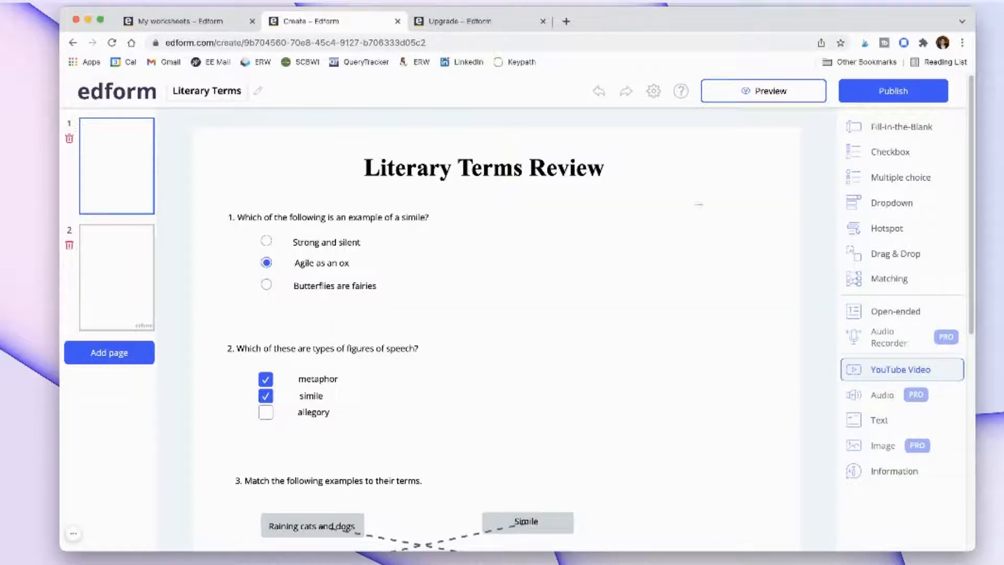
{"action": "left_click", "coordinate": [881, 419]}
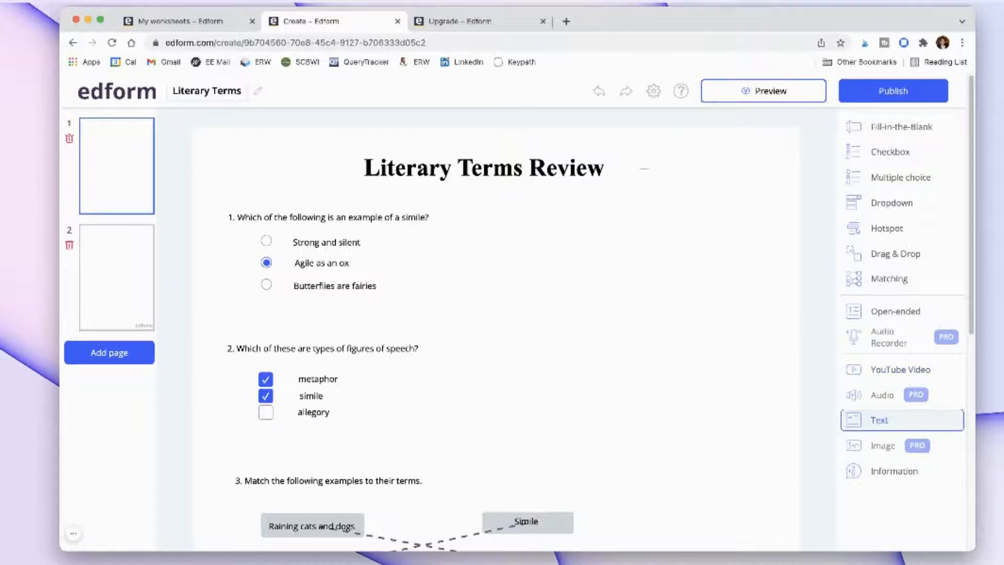
{"action": "left_click", "coordinate": [727, 150]}
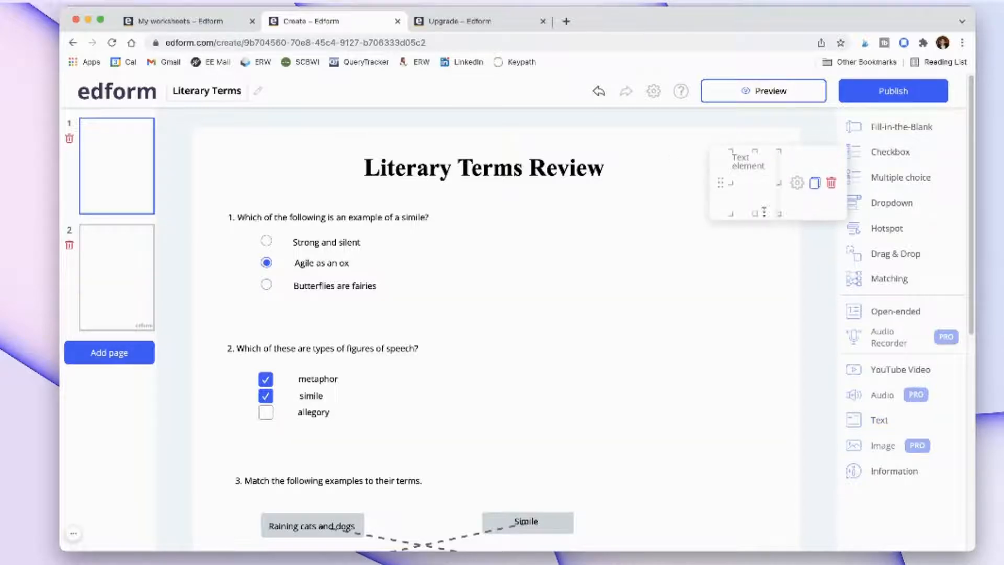
Step: Style the new text element in bold Times New Roman at size 42 and enter pg.1 in it
{"action": "left_click", "coordinate": [796, 184]}
{"action": "left_click", "coordinate": [810, 306]}
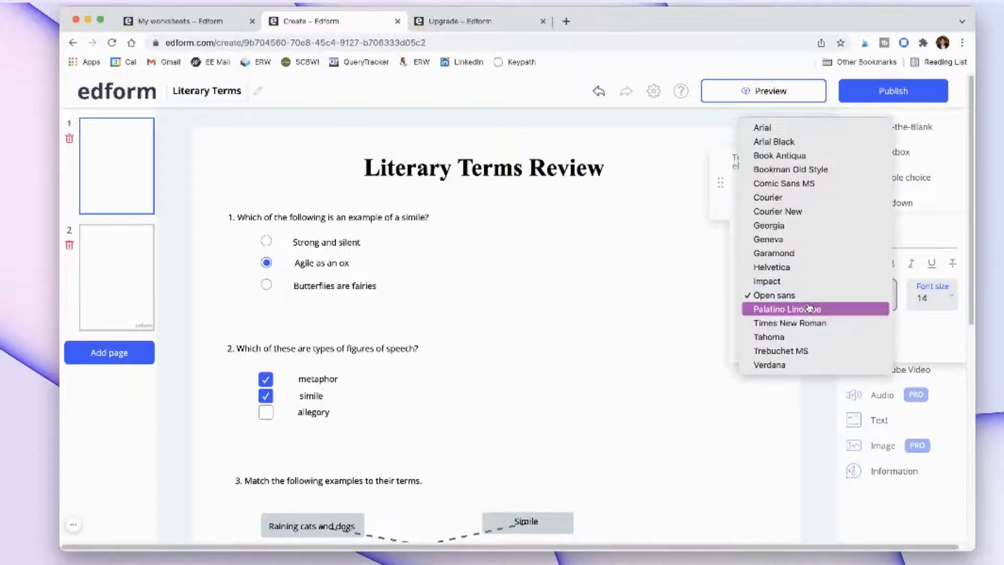
{"action": "left_click", "coordinate": [798, 323]}
{"action": "left_click", "coordinate": [942, 303]}
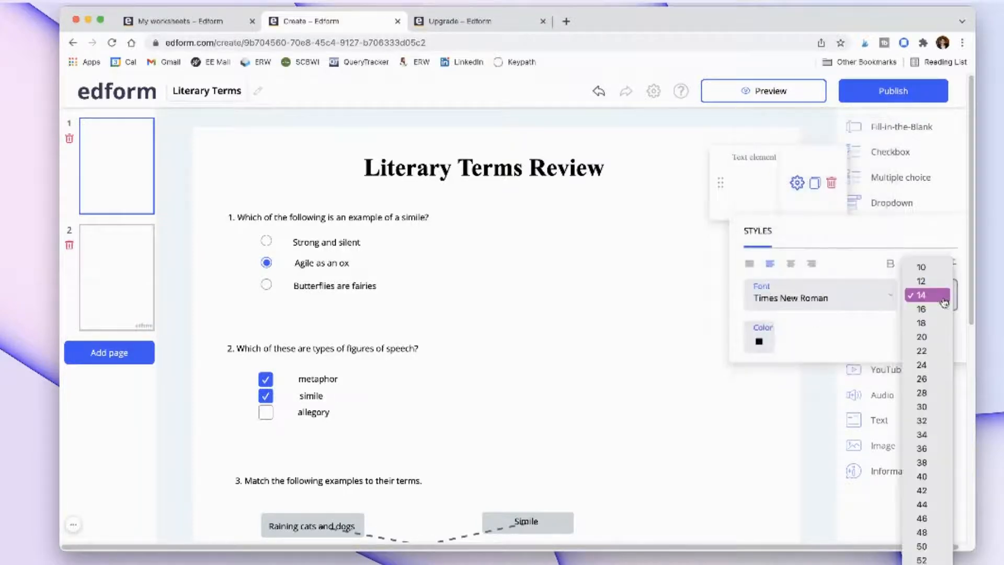
{"action": "left_click", "coordinate": [923, 491]}
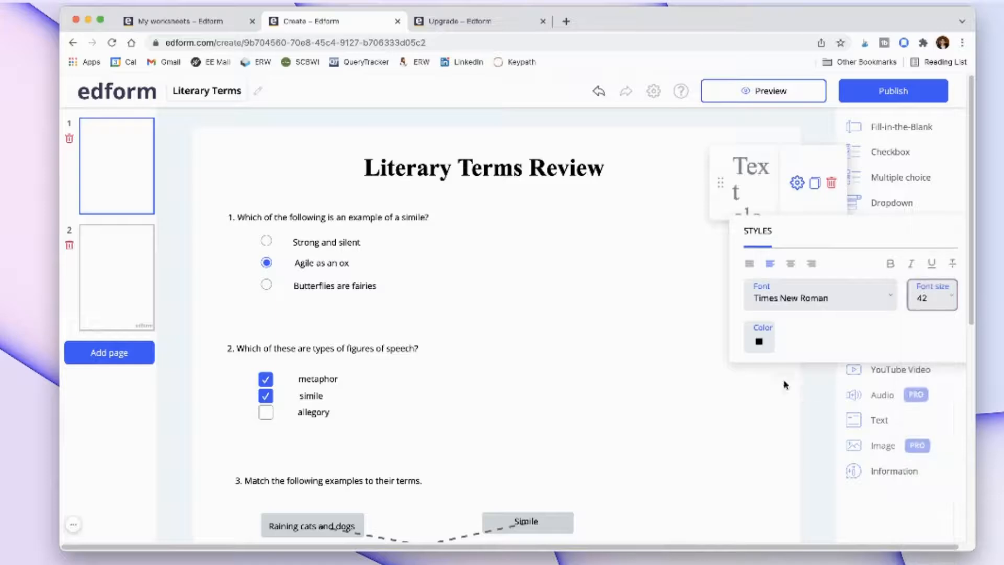
{"action": "left_click", "coordinate": [890, 263]}
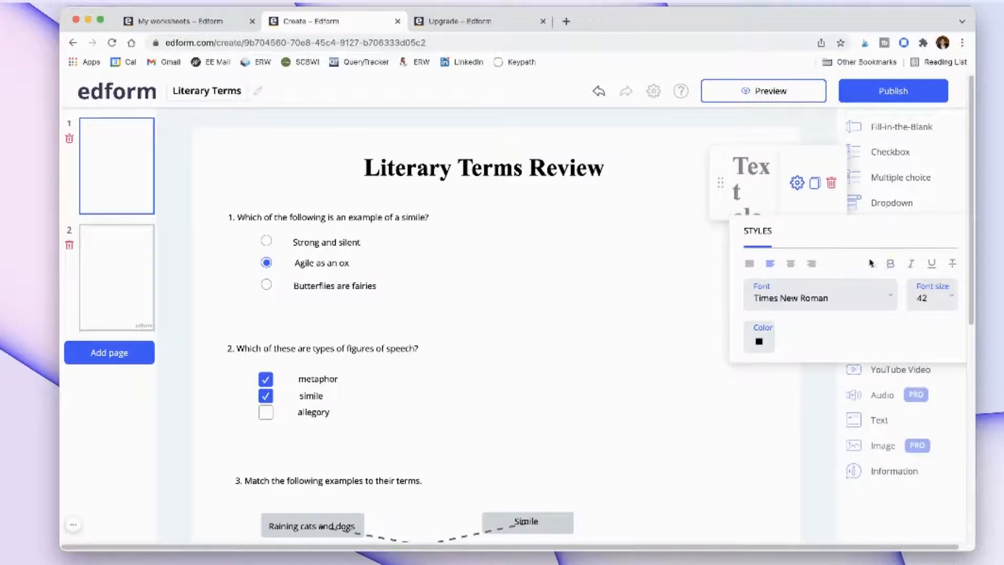
{"action": "left_click", "coordinate": [744, 187]}
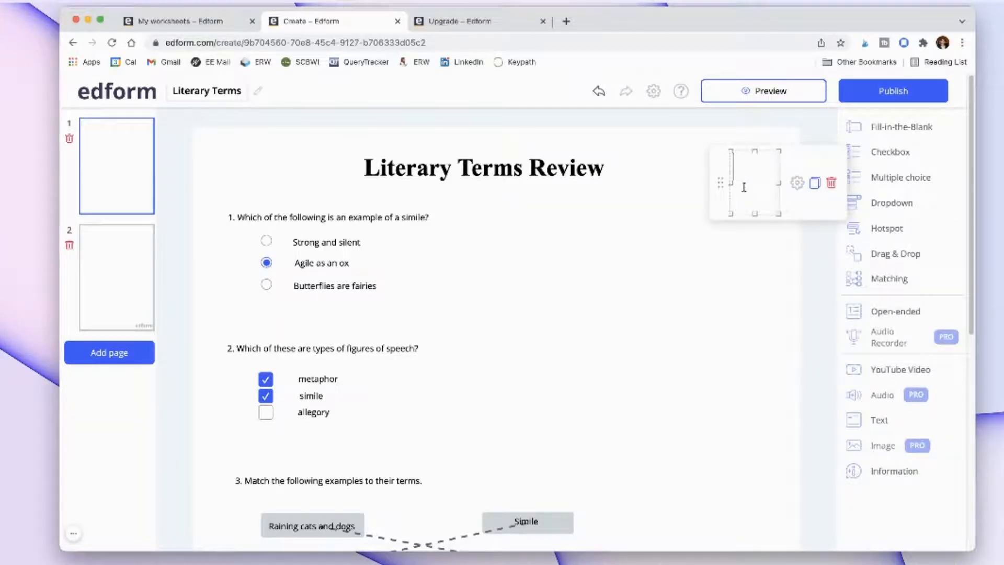
{"action": "type", "text": "pg. 1"}
Step: Set the pg.1 text to font size 26 and move it up into the page's upper-right corner
{"action": "left_click", "coordinate": [797, 183]}
{"action": "left_click", "coordinate": [923, 294]}
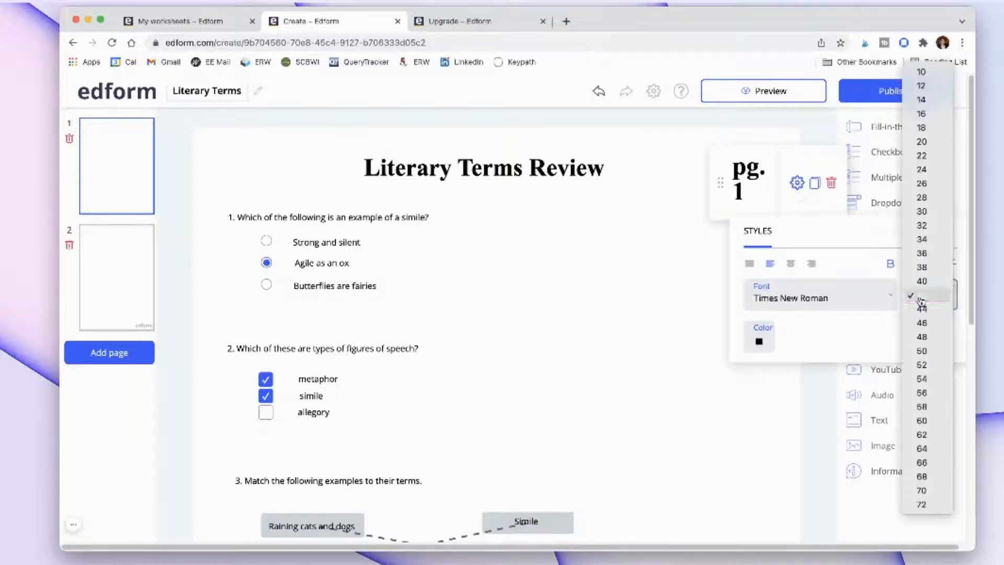
{"action": "left_click", "coordinate": [923, 183]}
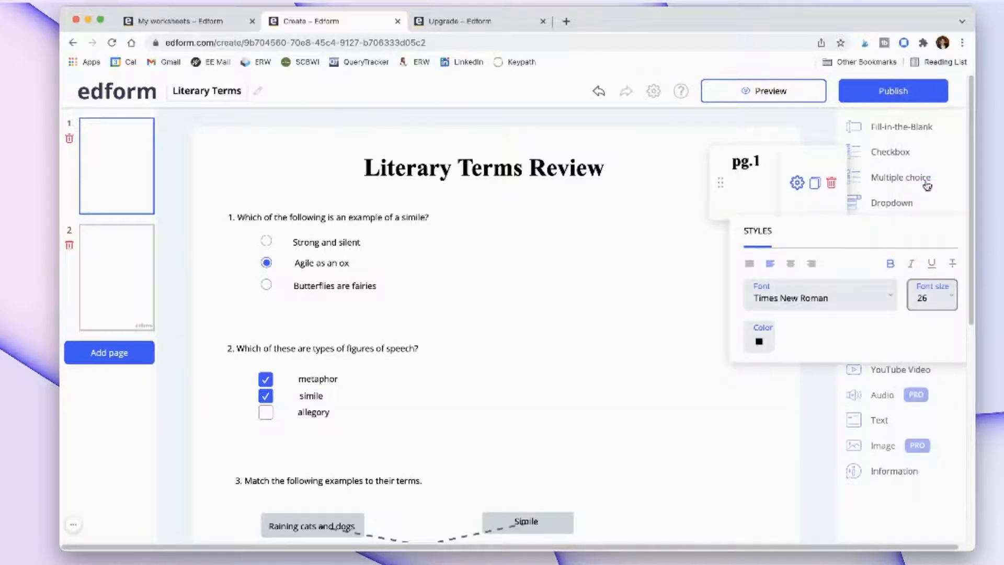
{"action": "left_click", "coordinate": [693, 316]}
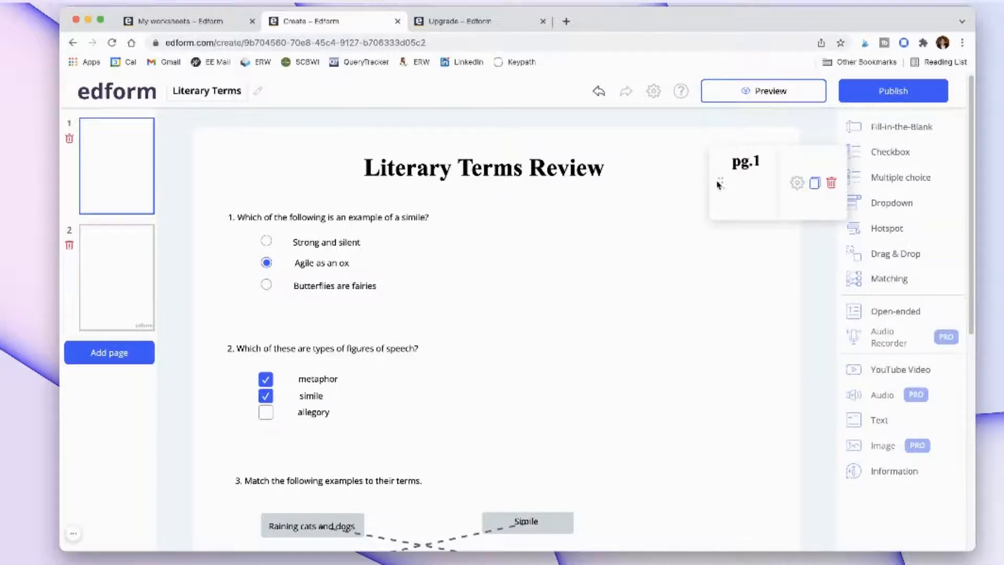
{"action": "left_click_drag", "start_coordinate": [720, 182], "coordinate": [739, 174]}
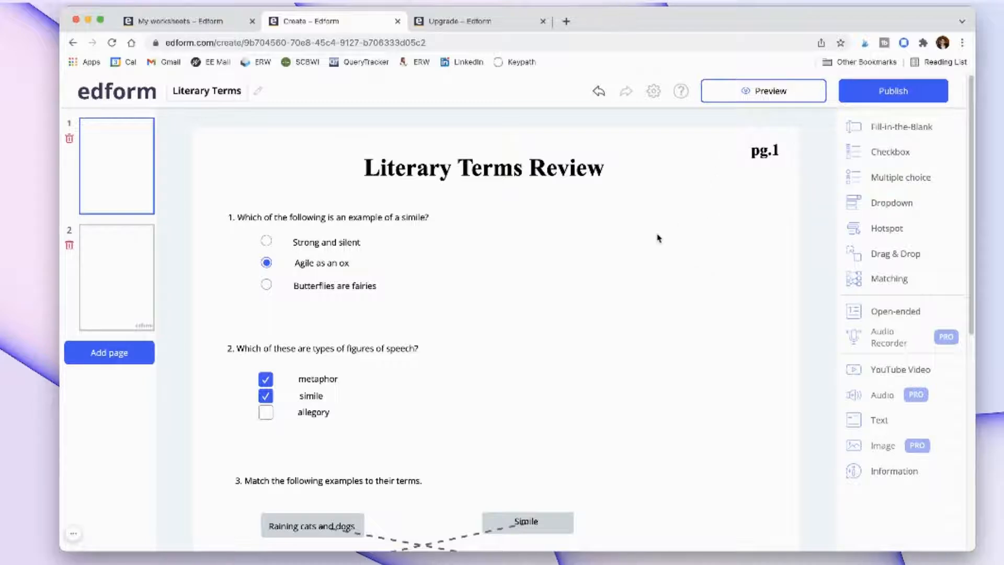
Step: Add a multiple choice element to the right of the answers to question 1
{"action": "mouse_move", "coordinate": [415, 171]}
{"action": "mouse_move", "coordinate": [266, 233]}
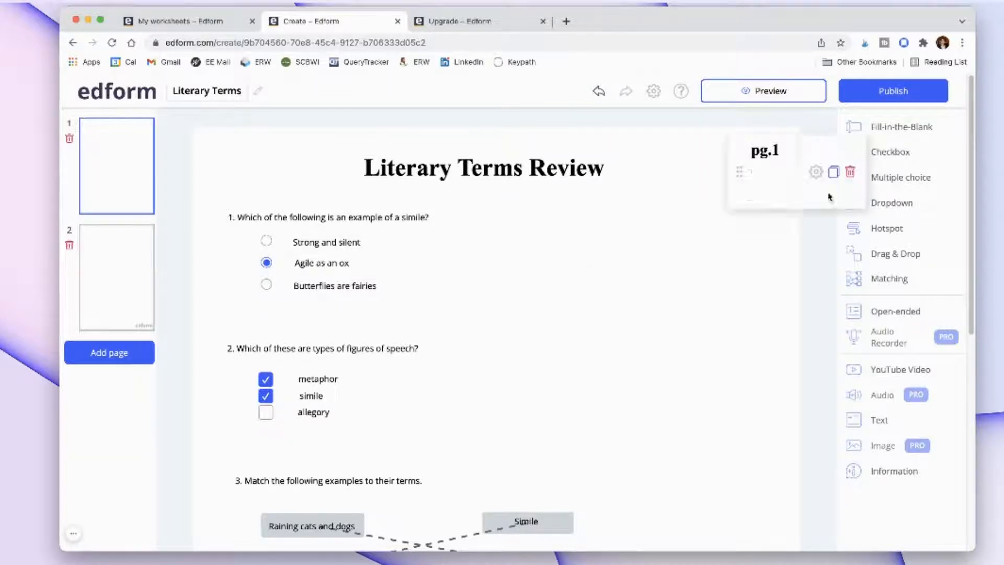
{"action": "left_click", "coordinate": [911, 193]}
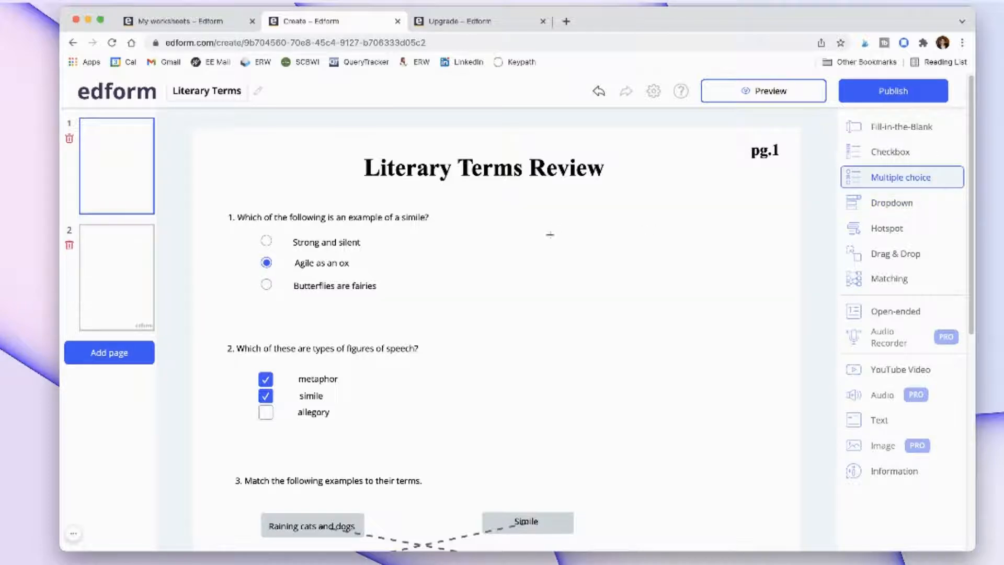
{"action": "left_click", "coordinate": [550, 235]}
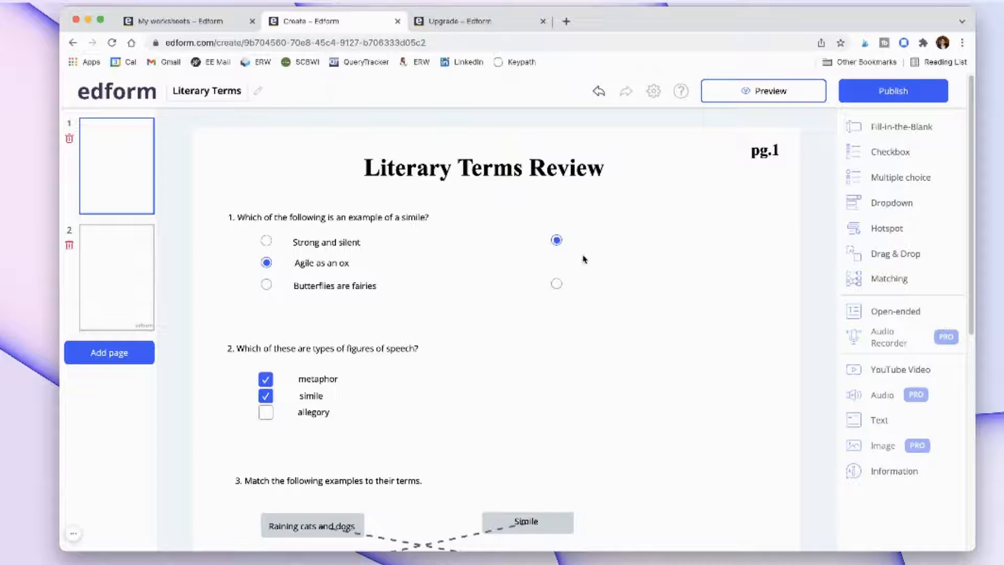
Step: Set the new multiple choice element to 1 point and 3 choices, and mark its first choice as correct
{"action": "left_click", "coordinate": [581, 262]}
{"action": "left_click", "coordinate": [600, 349]}
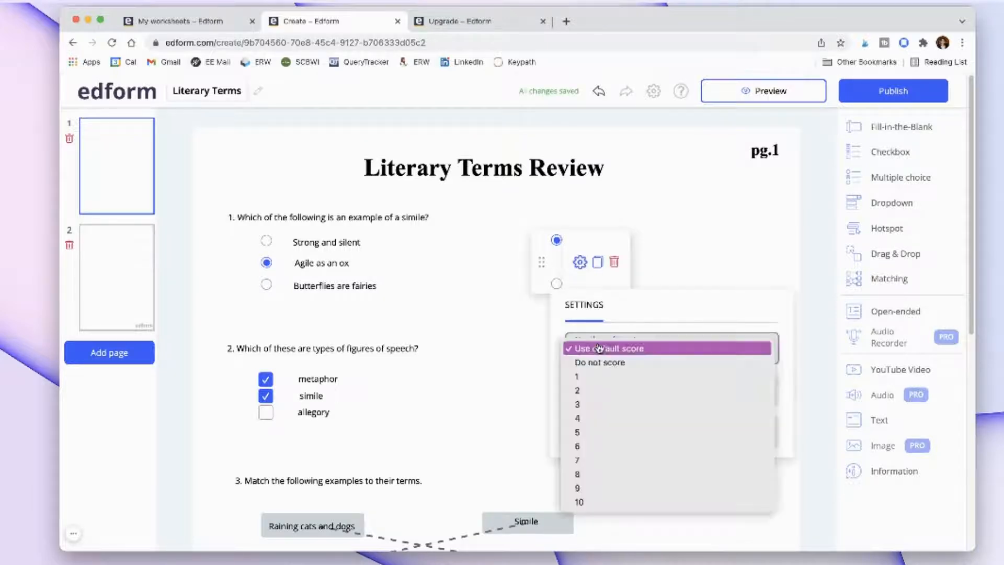
{"action": "left_click", "coordinate": [590, 381]}
{"action": "left_click", "coordinate": [622, 391]}
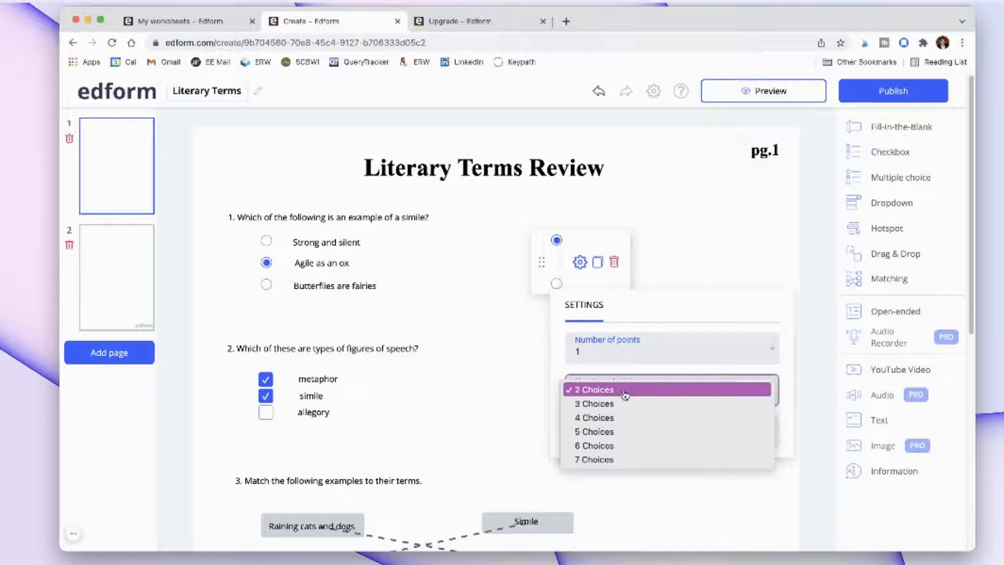
{"action": "left_click", "coordinate": [599, 404]}
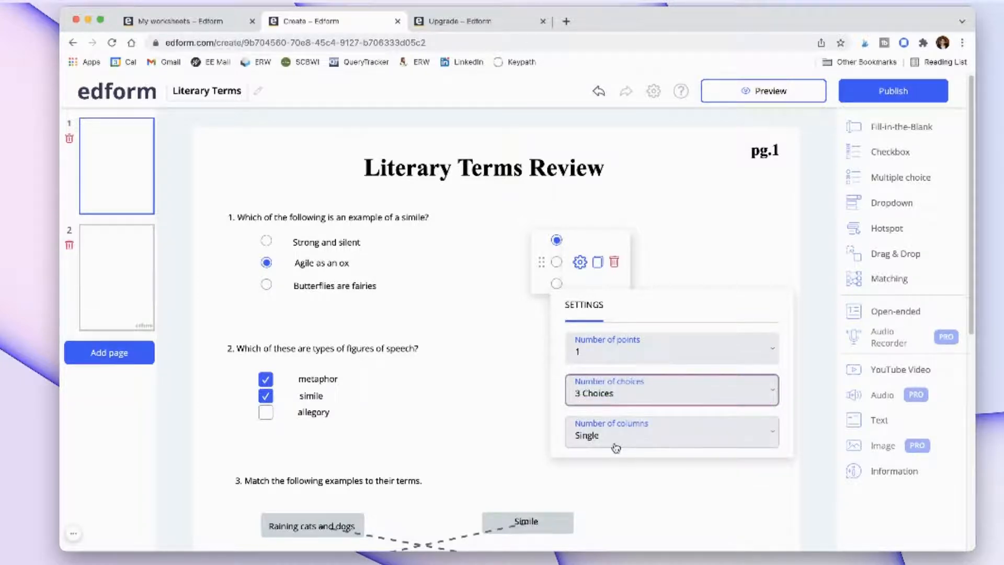
{"action": "left_click", "coordinate": [556, 262]}
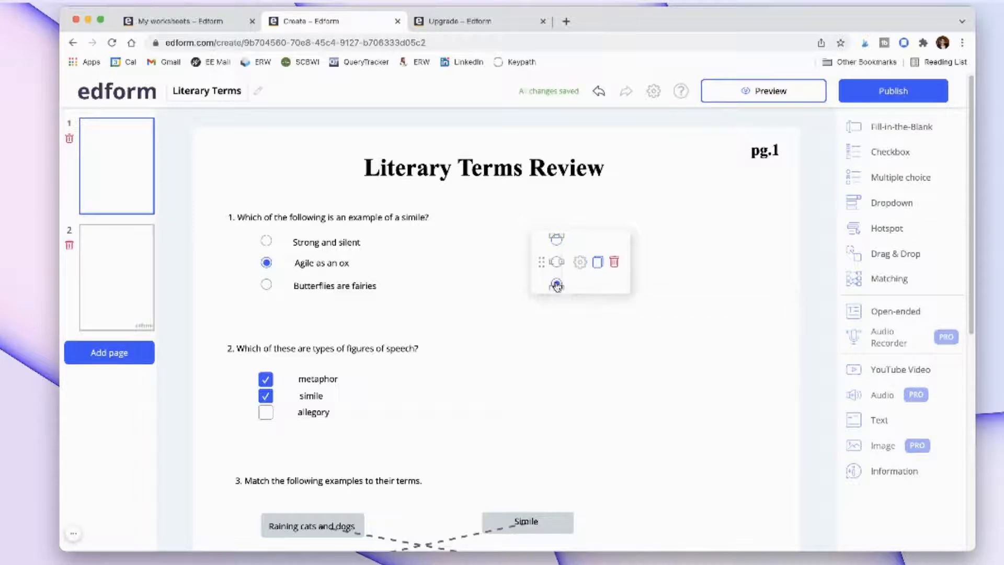
{"action": "left_click", "coordinate": [559, 242]}
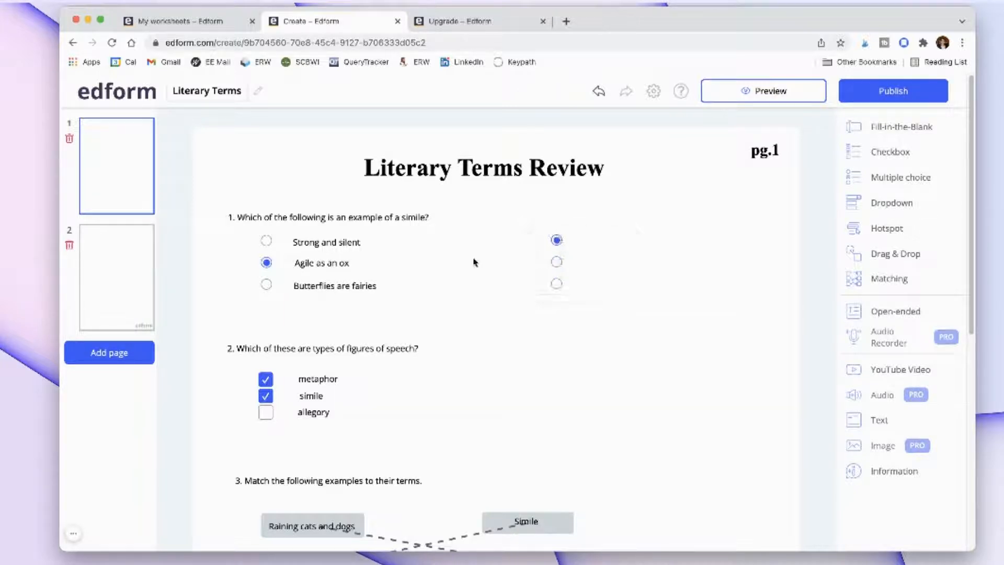
Step: Delete the extra multiple choice element to the right of question 1's answers
{"action": "left_click", "coordinate": [317, 241]}
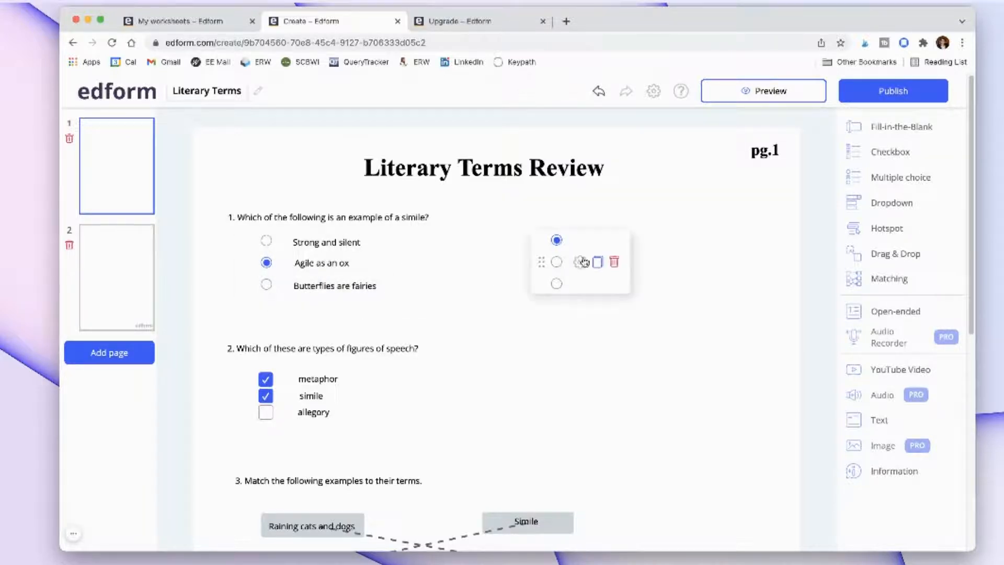
{"action": "left_click", "coordinate": [613, 265]}
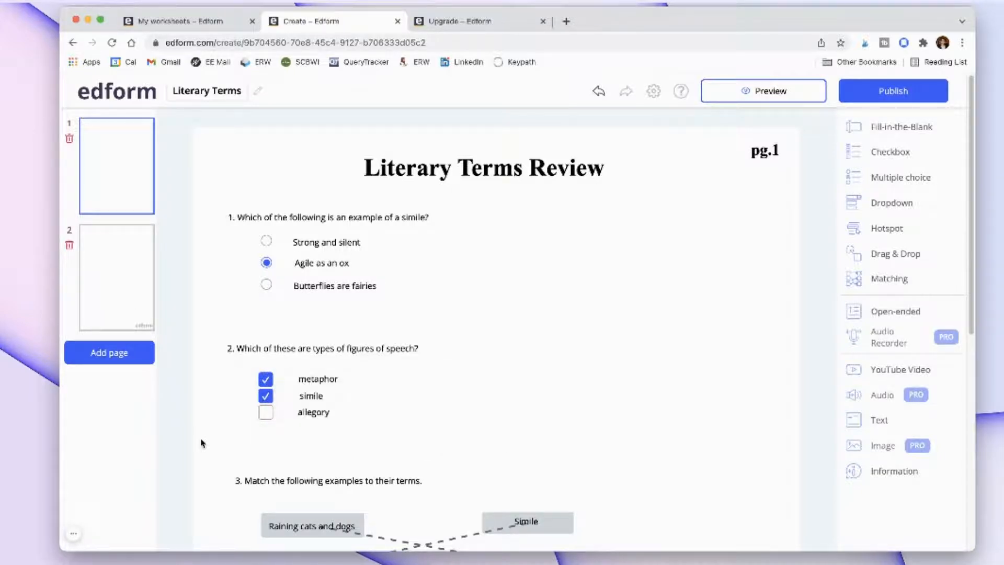
Step: Add a third matching pair to question 3, with one box under Smooth as silk and its connected box under Metaphor
{"action": "scroll", "coordinate": [202, 443], "scroll_direction": "down", "scroll_amount": 3}
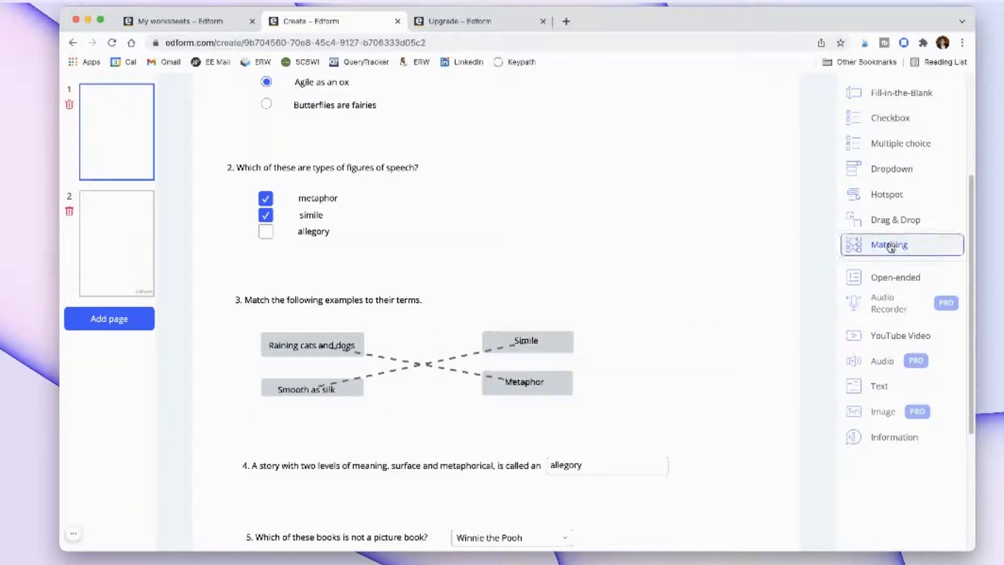
{"action": "left_click_drag", "start_coordinate": [264, 422], "coordinate": [359, 442]}
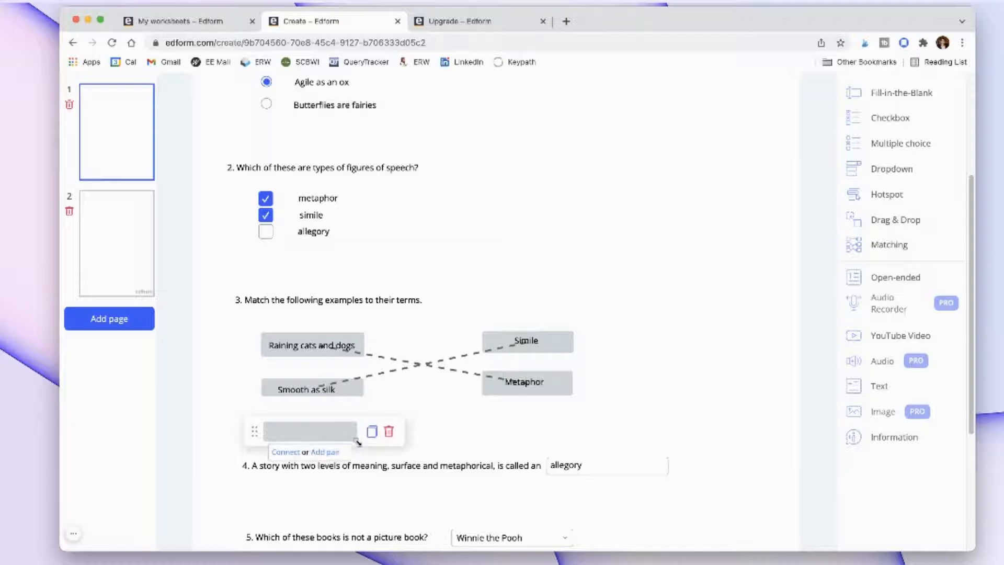
{"action": "left_click", "coordinate": [295, 453]}
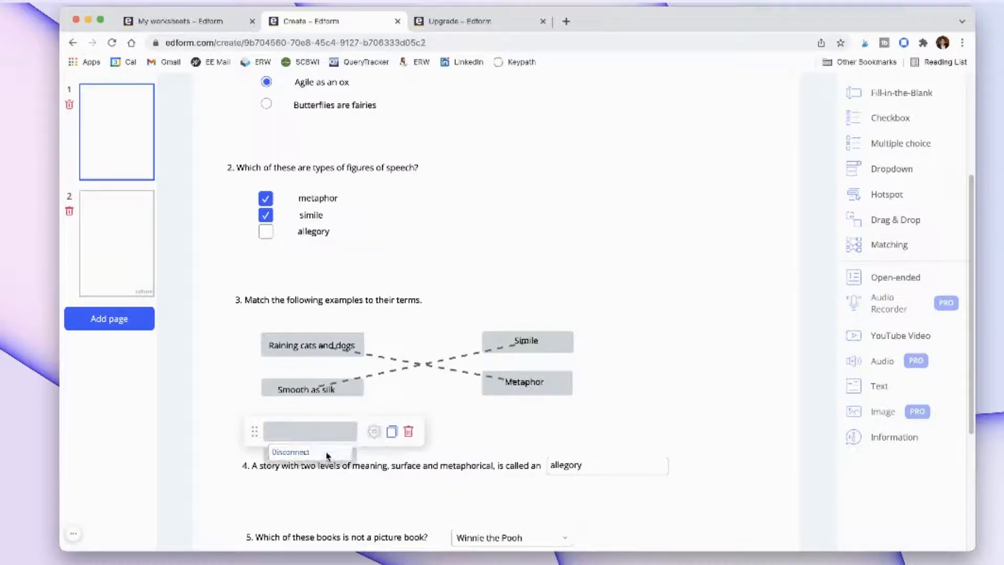
{"action": "left_click", "coordinate": [303, 461]}
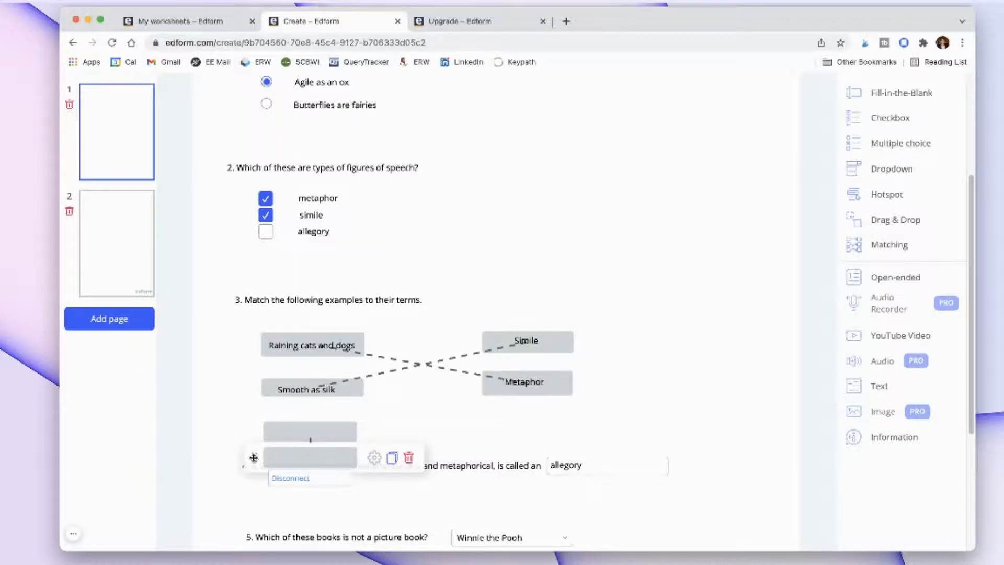
{"action": "left_click_drag", "start_coordinate": [253, 457], "coordinate": [469, 427]}
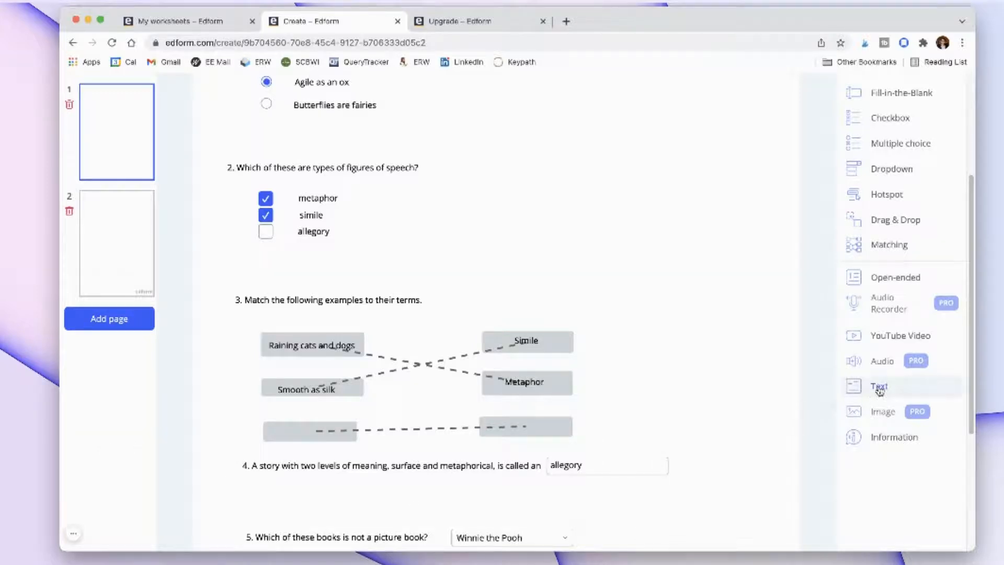
Step: Place a text element on the empty matching box under Smooth as silk and enter Example in it
{"action": "left_click_drag", "start_coordinate": [880, 391], "coordinate": [844, 391]}
{"action": "left_click_drag", "start_coordinate": [285, 438], "coordinate": [274, 430]}
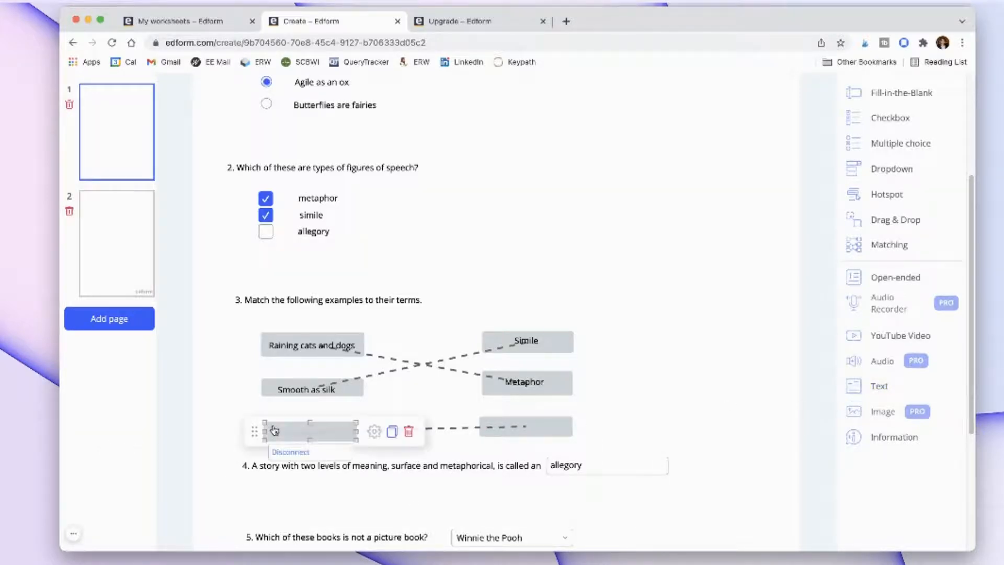
{"action": "mouse_move", "coordinate": [292, 441]}
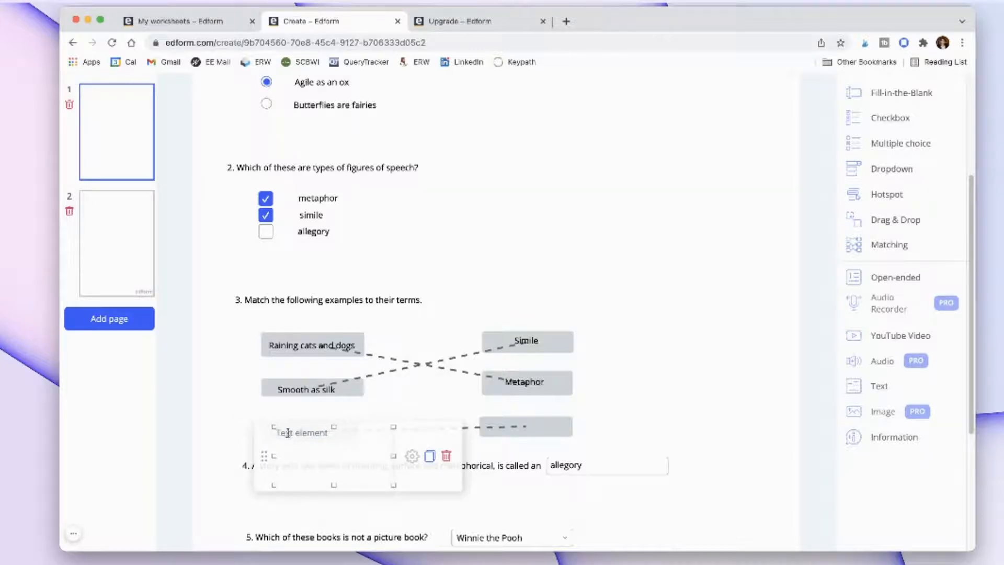
{"action": "left_click", "coordinate": [287, 433]}
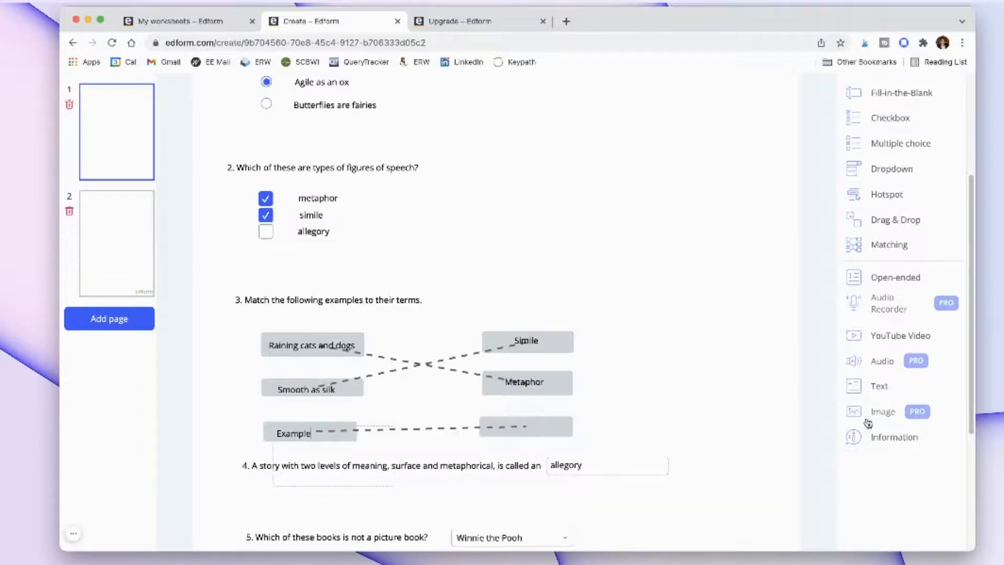
Step: Place a text element on the empty matching box under Metaphor and enter Term in it
{"action": "left_click", "coordinate": [503, 424]}
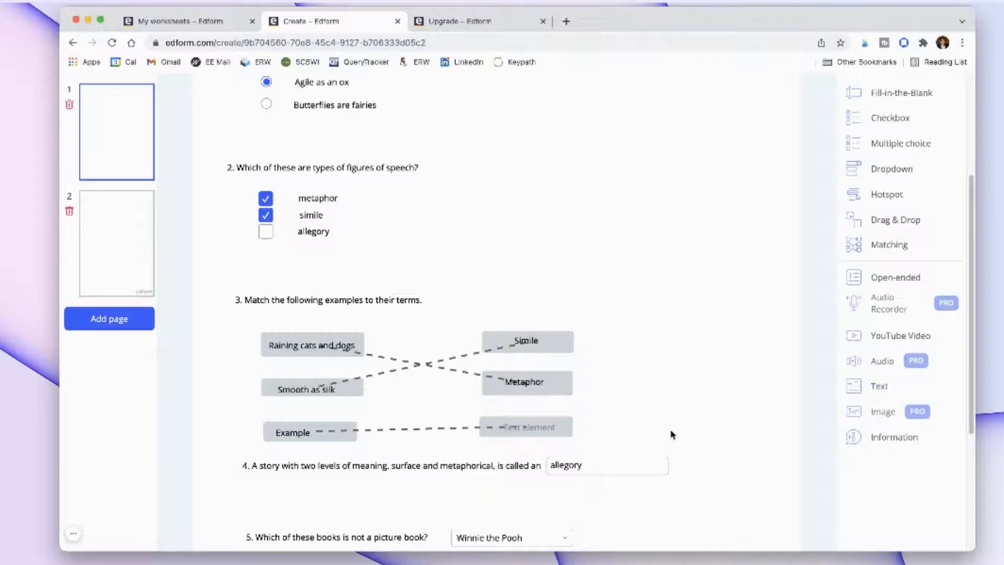
{"action": "left_click", "coordinate": [548, 429]}
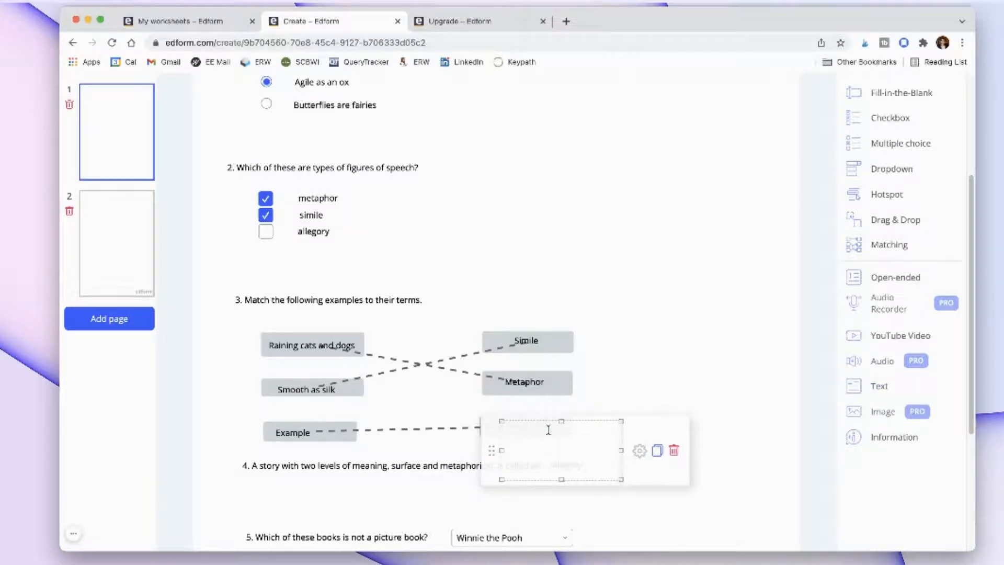
{"action": "type", "text": "Term"}
{"action": "left_click", "coordinate": [749, 434]}
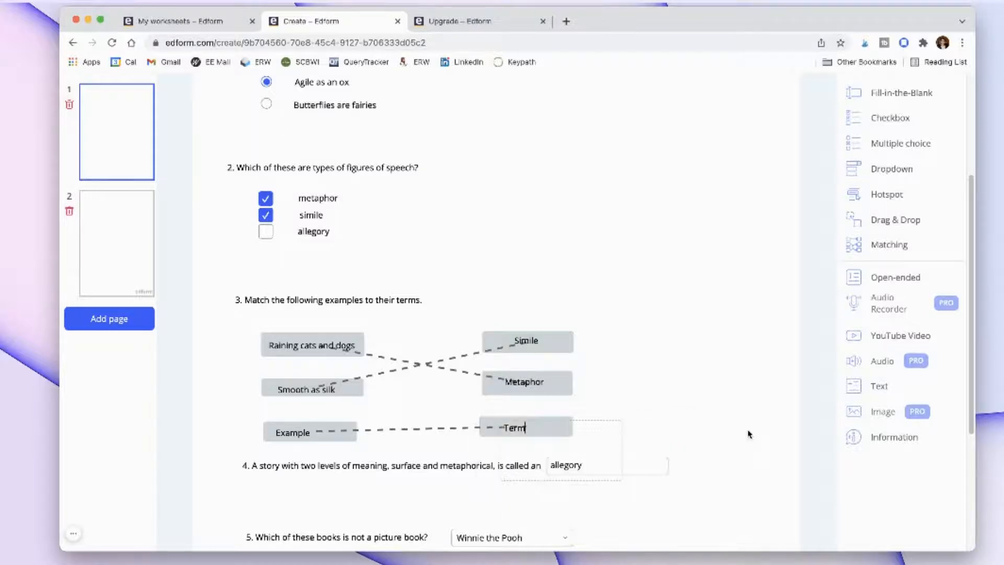
Step: Shift the Example text slightly right and up to centre it in its matching box
{"action": "mouse_move", "coordinate": [285, 435]}
{"action": "left_click", "coordinate": [263, 457]}
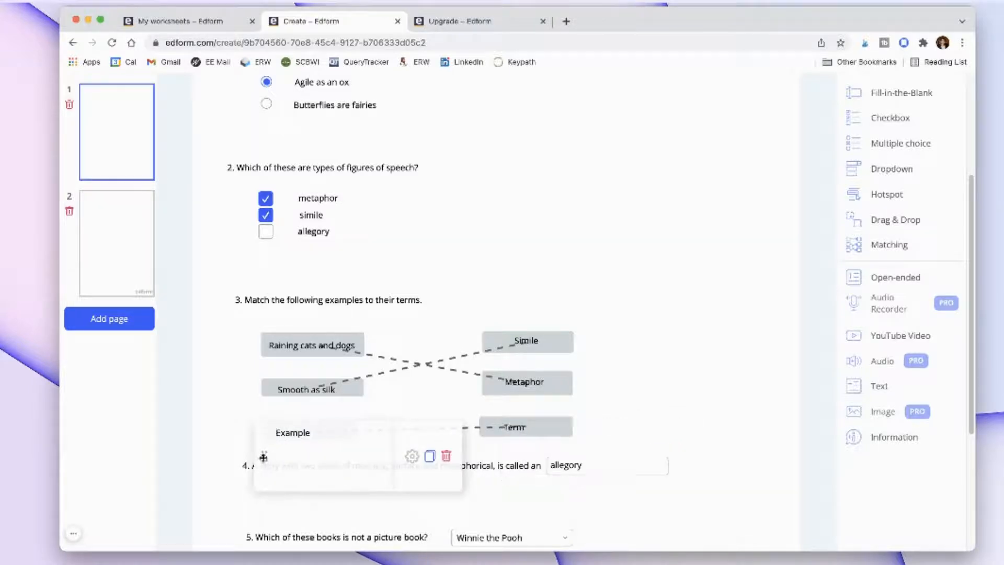
{"action": "left_click_drag", "start_coordinate": [263, 458], "coordinate": [271, 454]}
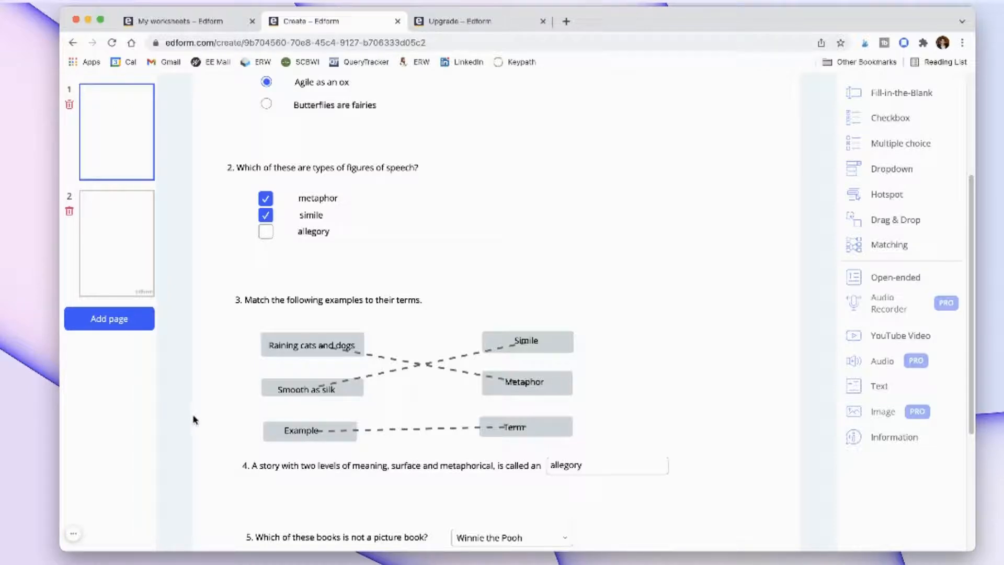
Step: Examine the text and fill-in-the-blank elements of question 4 and the dropdown answer options of question 5
{"action": "scroll", "coordinate": [193, 419], "scroll_direction": "down", "scroll_amount": 3}
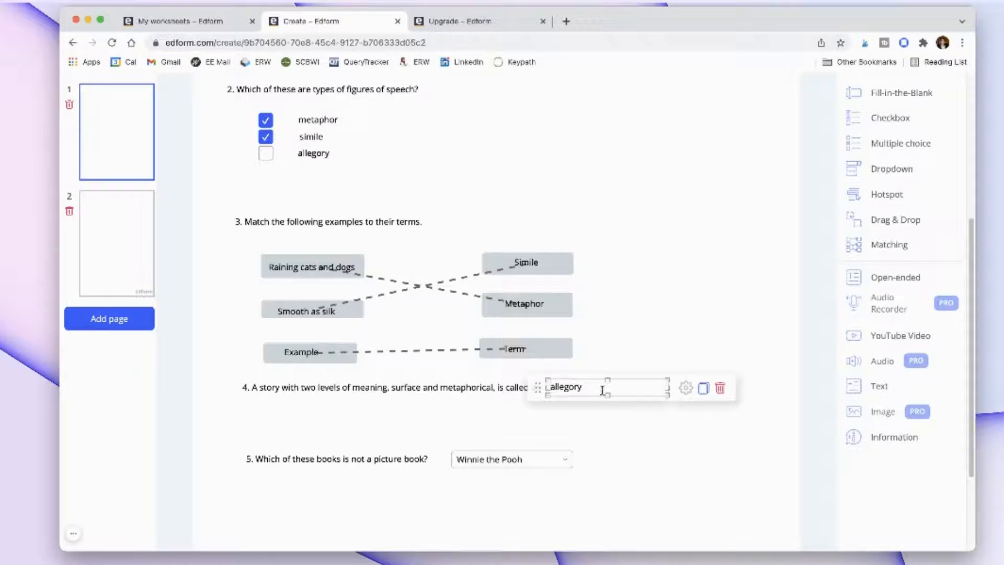
{"action": "left_click", "coordinate": [429, 405]}
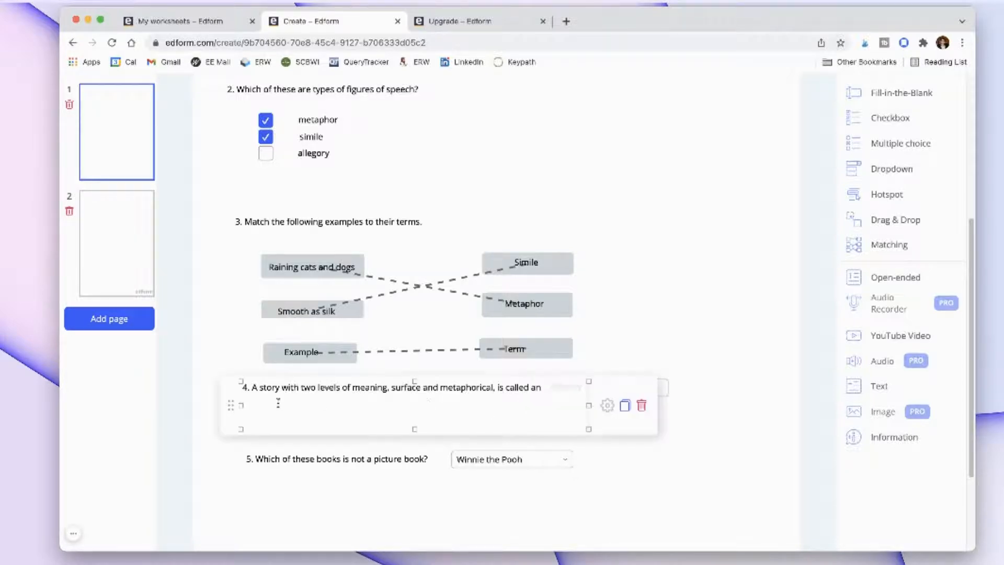
{"action": "left_click", "coordinate": [196, 419]}
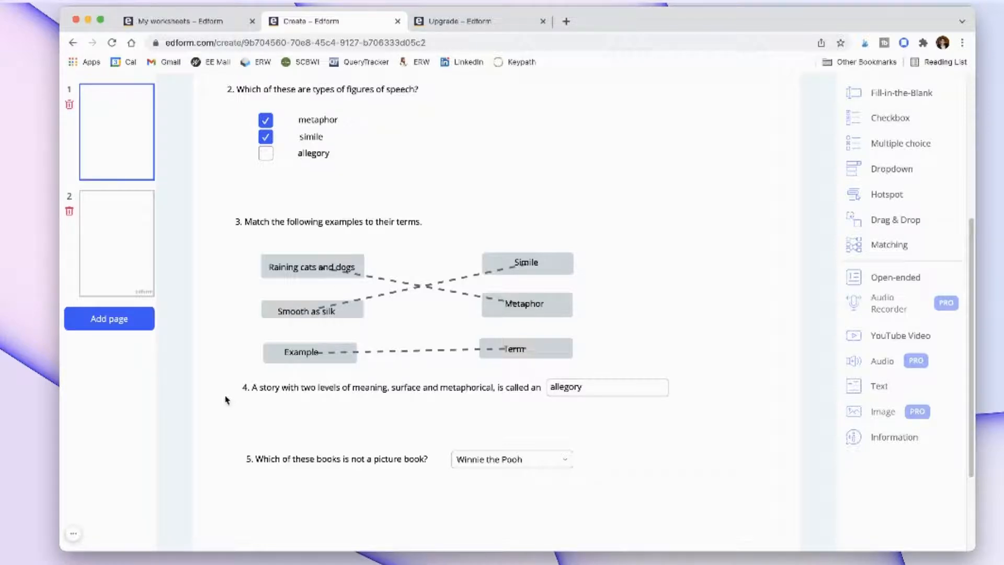
{"action": "left_click", "coordinate": [273, 381]}
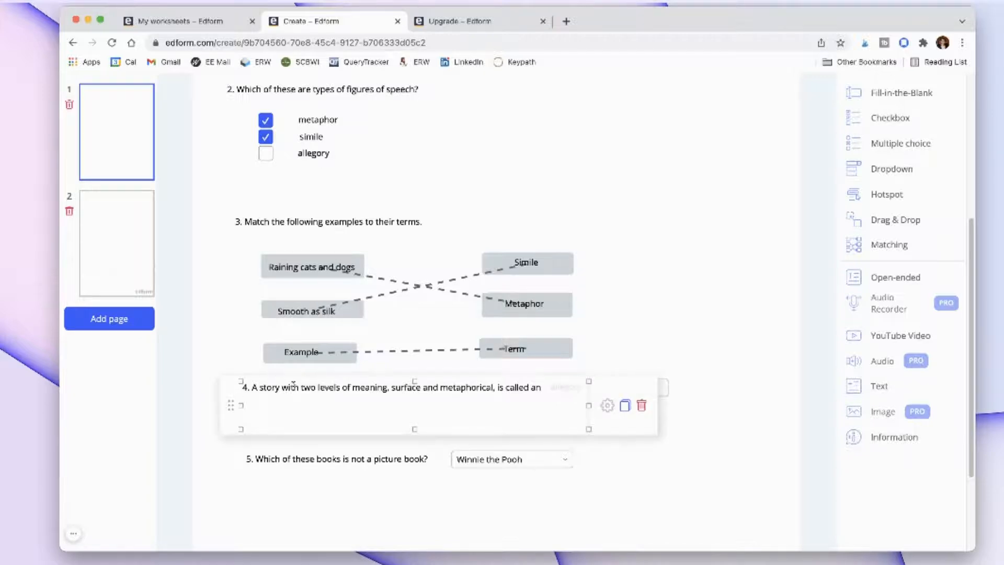
{"action": "left_click", "coordinate": [672, 410]}
{"action": "left_click", "coordinate": [639, 387]}
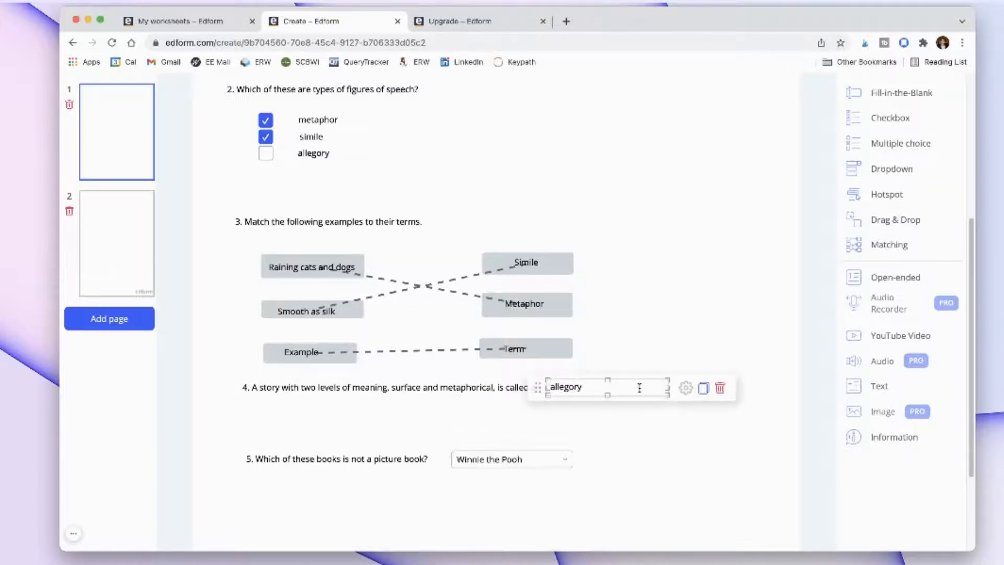
{"action": "left_click", "coordinate": [212, 450]}
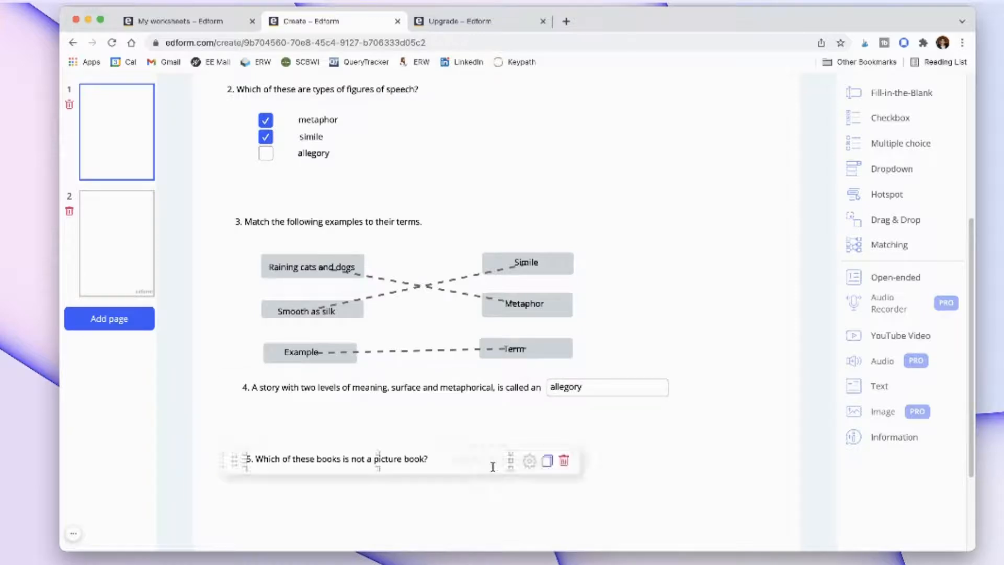
{"action": "left_click", "coordinate": [563, 467]}
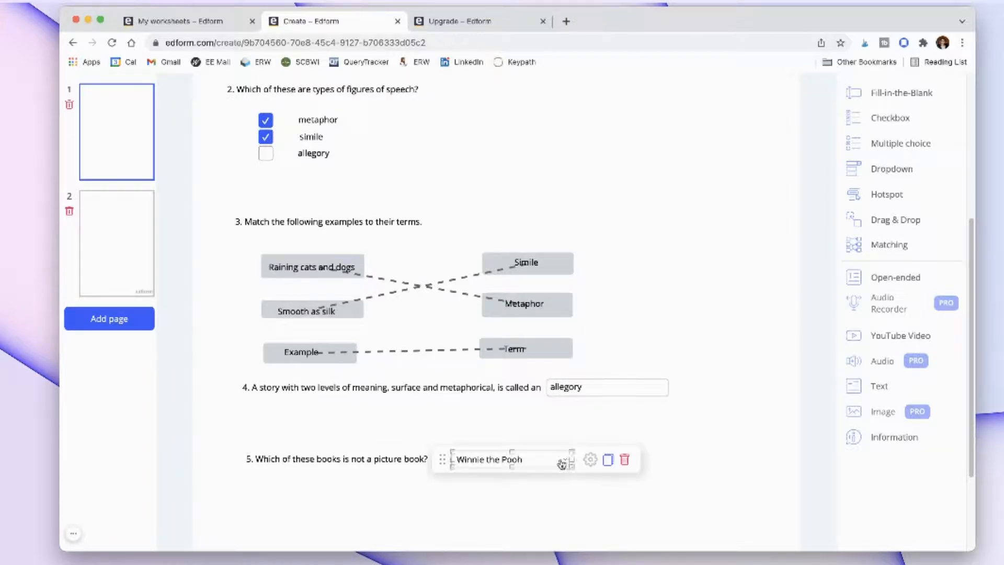
{"action": "scroll", "coordinate": [560, 476], "scroll_direction": "down", "scroll_amount": 3}
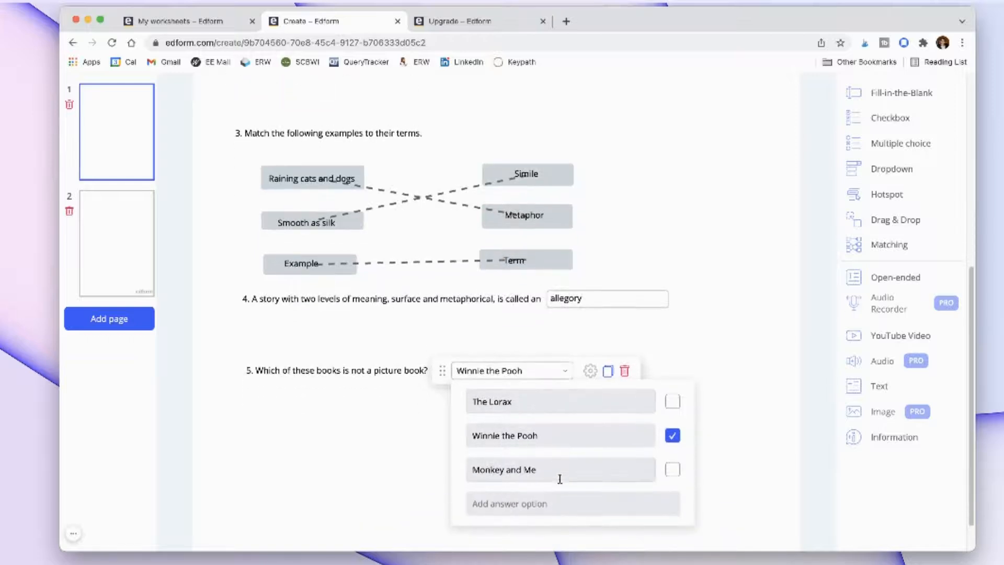
{"action": "left_click", "coordinate": [499, 516]}
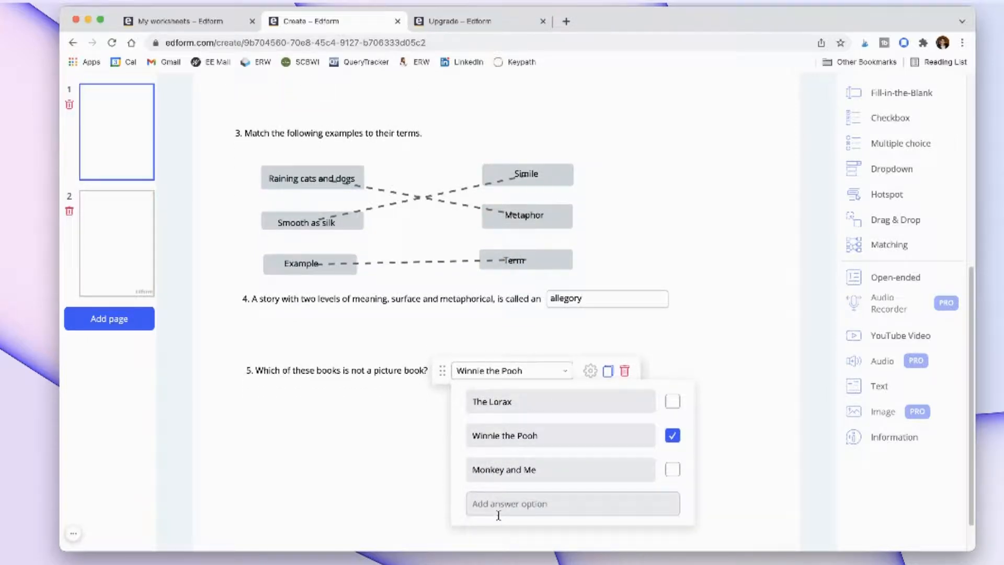
{"action": "left_click", "coordinate": [390, 414]}
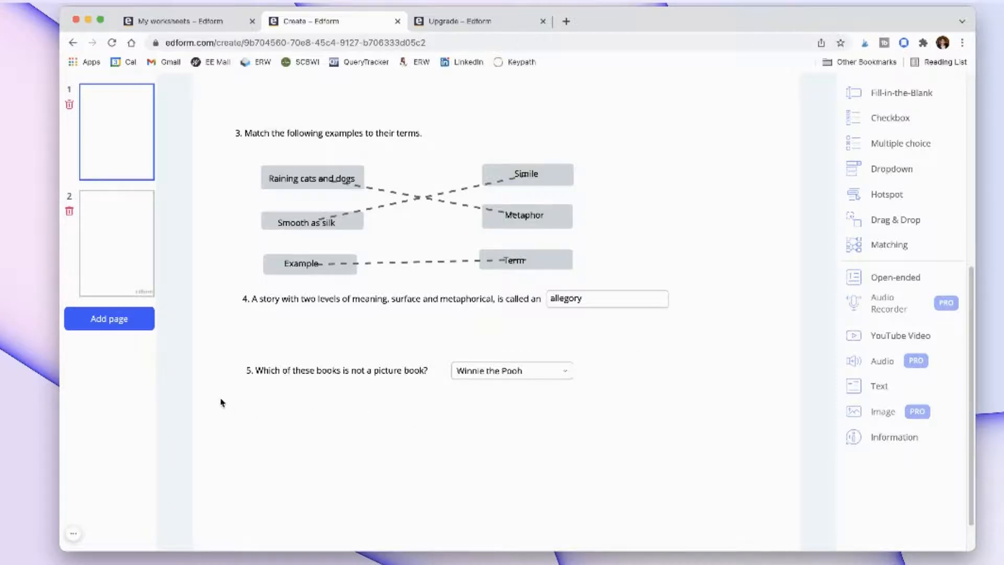
{"action": "scroll", "coordinate": [220, 403], "scroll_direction": "up", "scroll_amount": 5}
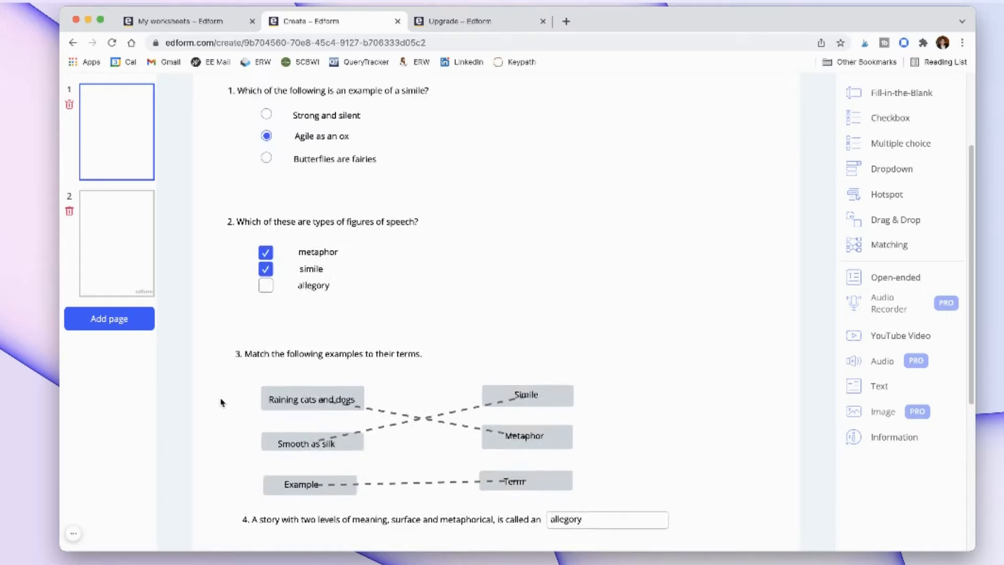
{"action": "scroll", "coordinate": [220, 402], "scroll_direction": "up", "scroll_amount": 3}
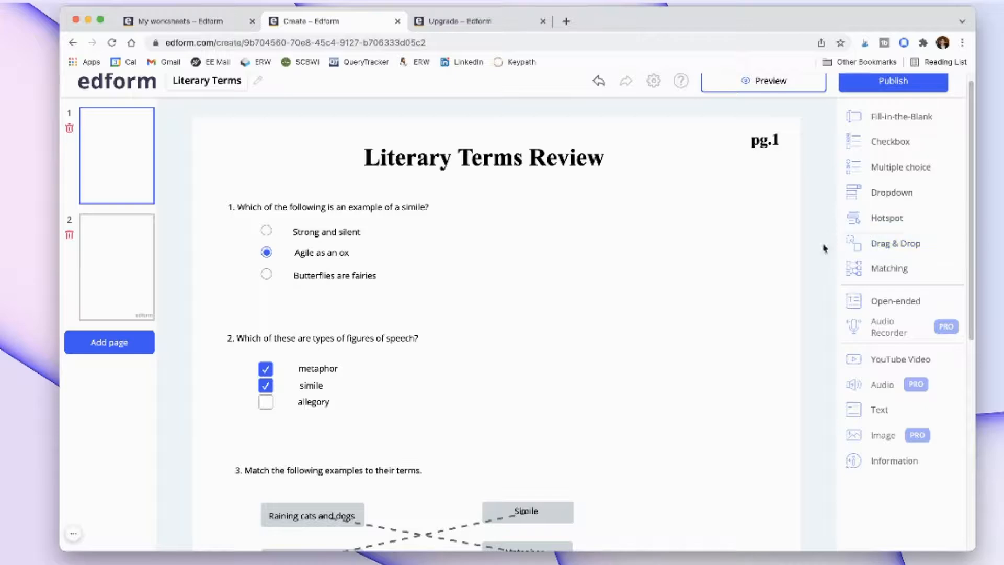
{"action": "scroll", "coordinate": [805, 283], "scroll_direction": "down", "scroll_amount": 5}
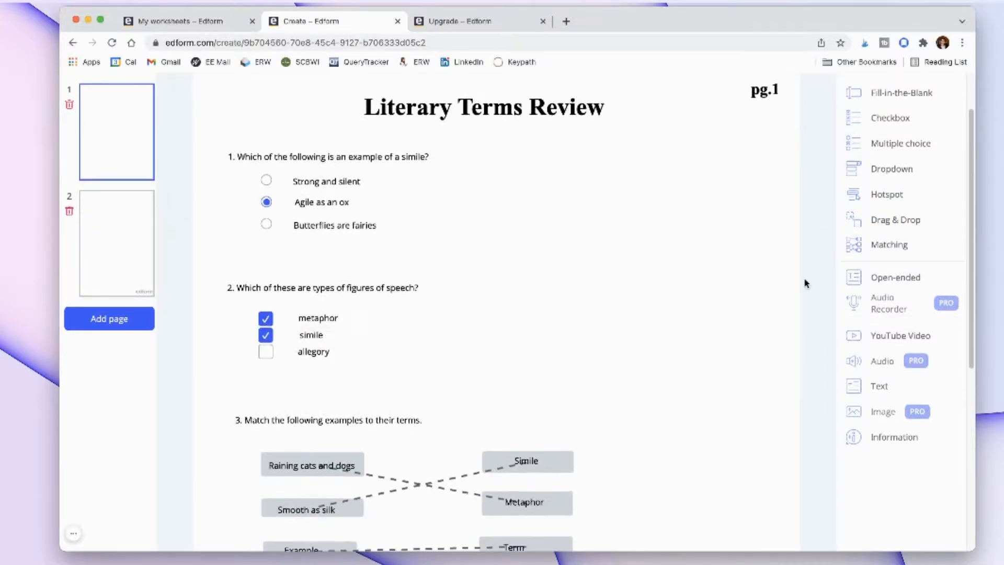
{"action": "scroll", "coordinate": [806, 283], "scroll_direction": "down", "scroll_amount": 3}
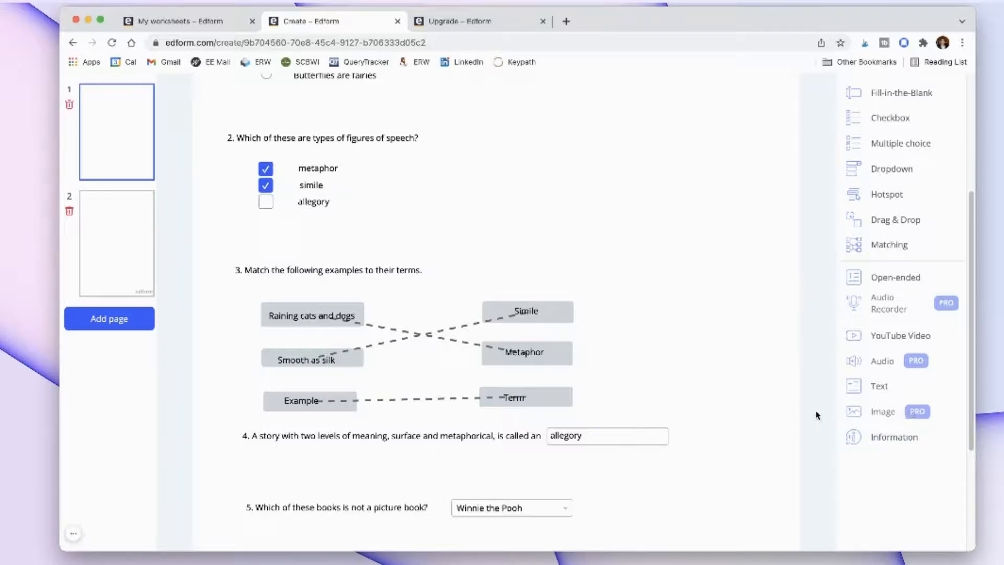
{"action": "scroll", "coordinate": [828, 417], "scroll_direction": "down", "scroll_amount": 4}
Step: Open the worksheet preview and answer question 1 with Agile as an ox
{"action": "scroll", "coordinate": [828, 416], "scroll_direction": "up", "scroll_amount": 12}
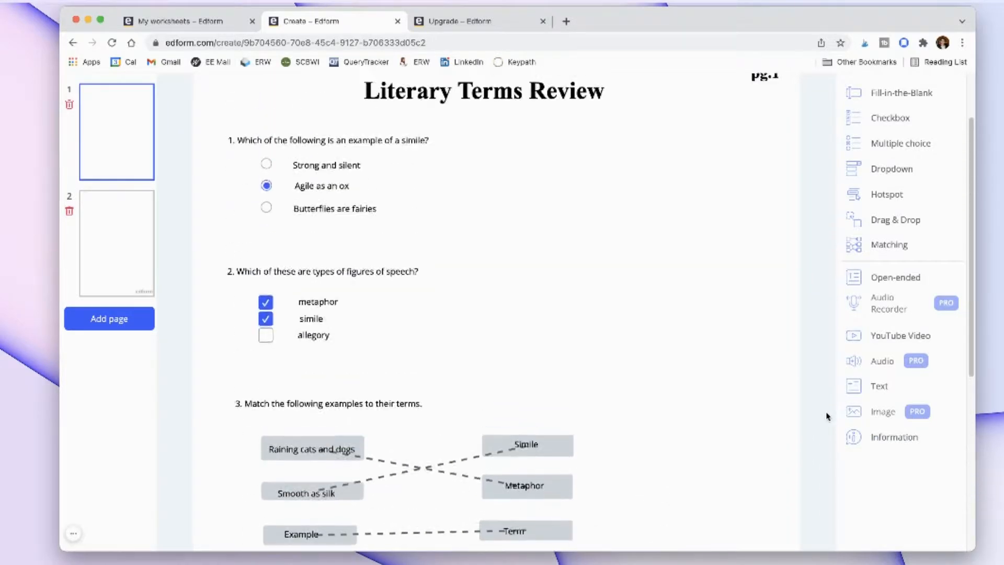
{"action": "left_click", "coordinate": [759, 93]}
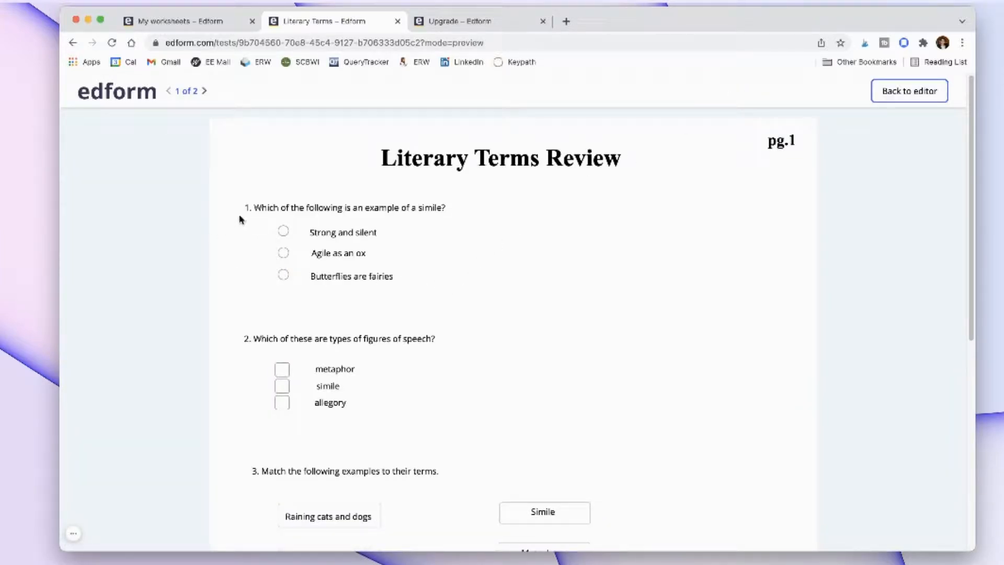
{"action": "left_click", "coordinate": [286, 255]}
Step: Select metaphor and simile as the answers to question 2 in the preview
{"action": "scroll", "coordinate": [227, 308], "scroll_direction": "down", "scroll_amount": 2}
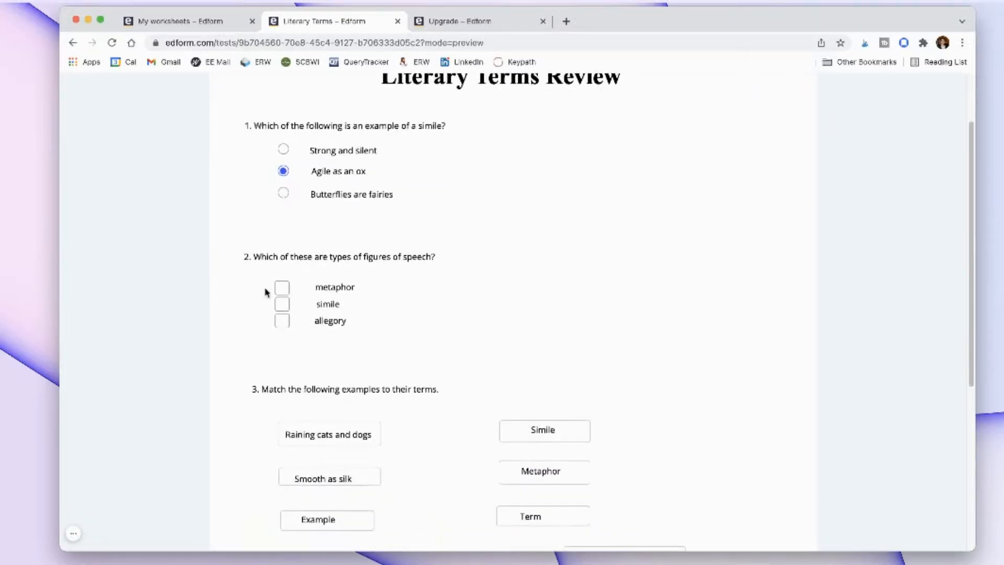
{"action": "left_click", "coordinate": [282, 288]}
{"action": "left_click", "coordinate": [282, 304]}
Step: In question 3 of the preview, connect Raining cats and dogs to Metaphor and Smooth as silk to Simile
{"action": "scroll", "coordinate": [233, 354], "scroll_direction": "down", "scroll_amount": 2}
{"action": "scroll", "coordinate": [232, 355], "scroll_direction": "down", "scroll_amount": 1}
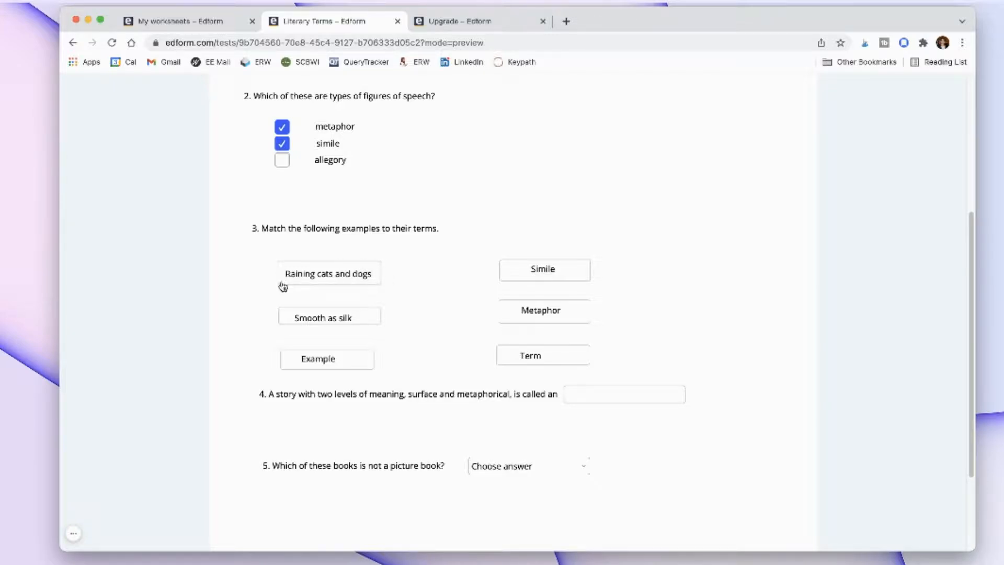
{"action": "left_click_drag", "start_coordinate": [283, 286], "coordinate": [533, 313]}
{"action": "left_click_drag", "start_coordinate": [305, 293], "coordinate": [586, 305]}
{"action": "left_click_drag", "start_coordinate": [502, 327], "coordinate": [283, 287]}
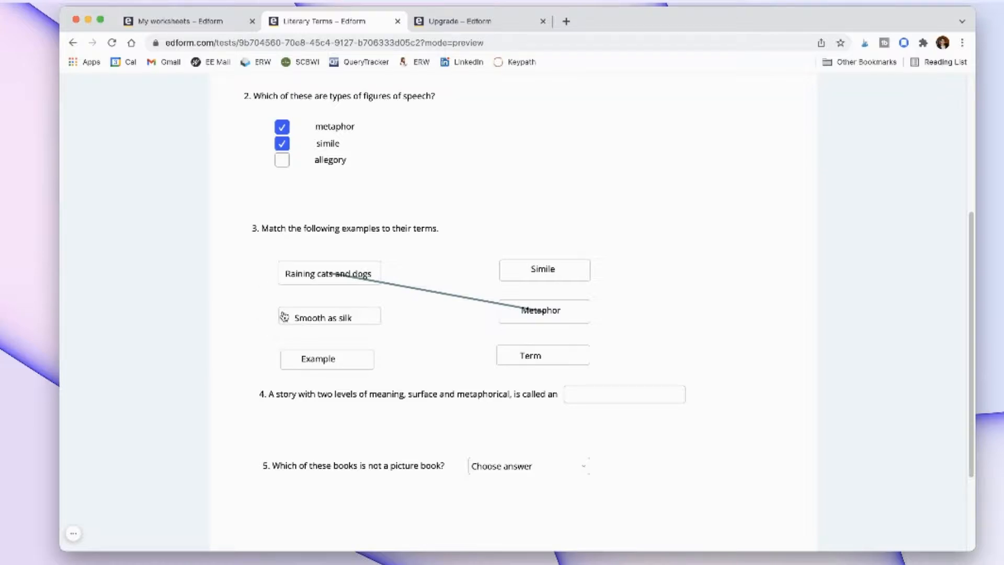
{"action": "left_click_drag", "start_coordinate": [284, 316], "coordinate": [532, 267]}
{"action": "left_click_drag", "start_coordinate": [287, 318], "coordinate": [526, 273]}
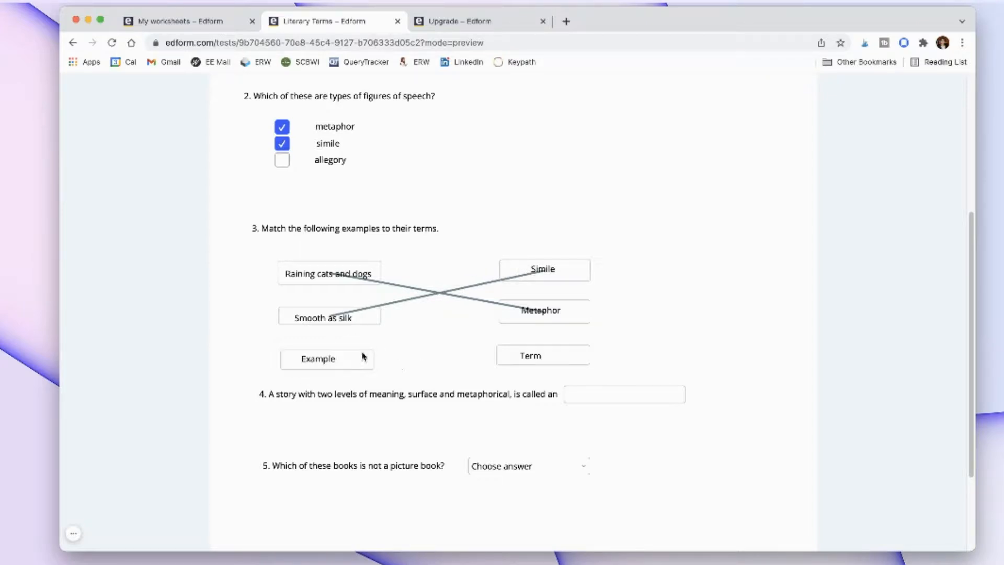
Step: Match Example to Term in question 3 of the preview and answer question 4 with allegory
{"action": "left_click_drag", "start_coordinate": [328, 367], "coordinate": [530, 361]}
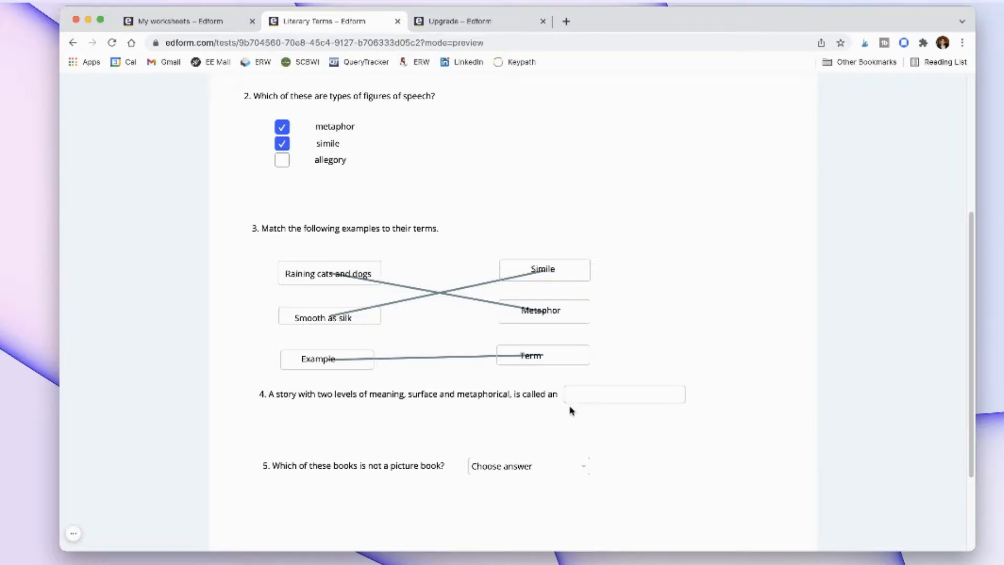
{"action": "left_click", "coordinate": [681, 394]}
{"action": "type", "text": "allegory"}
Step: Choose Winnie the Pooh as the answer to question 5 in the preview
{"action": "left_click", "coordinate": [583, 469]}
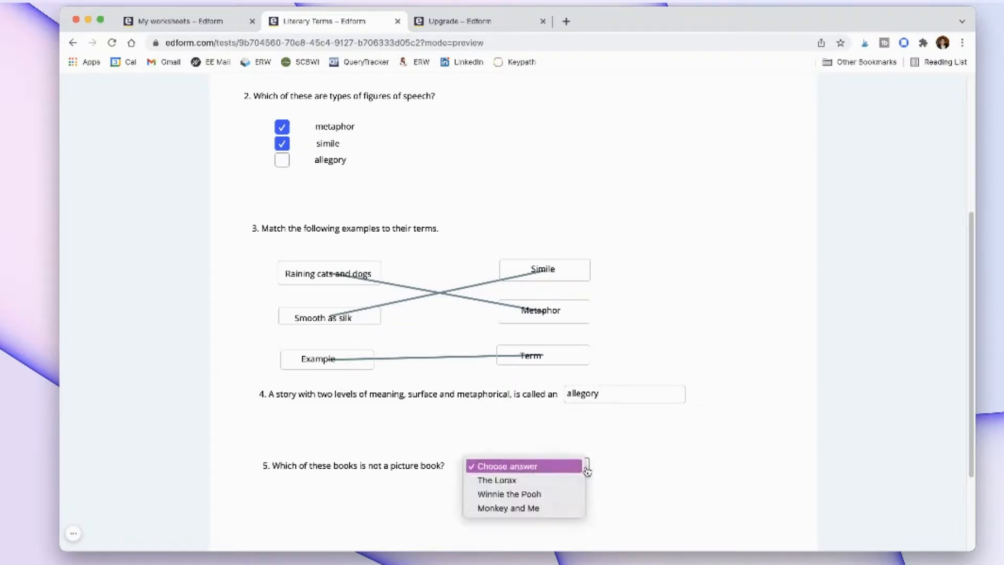
{"action": "left_click", "coordinate": [525, 497]}
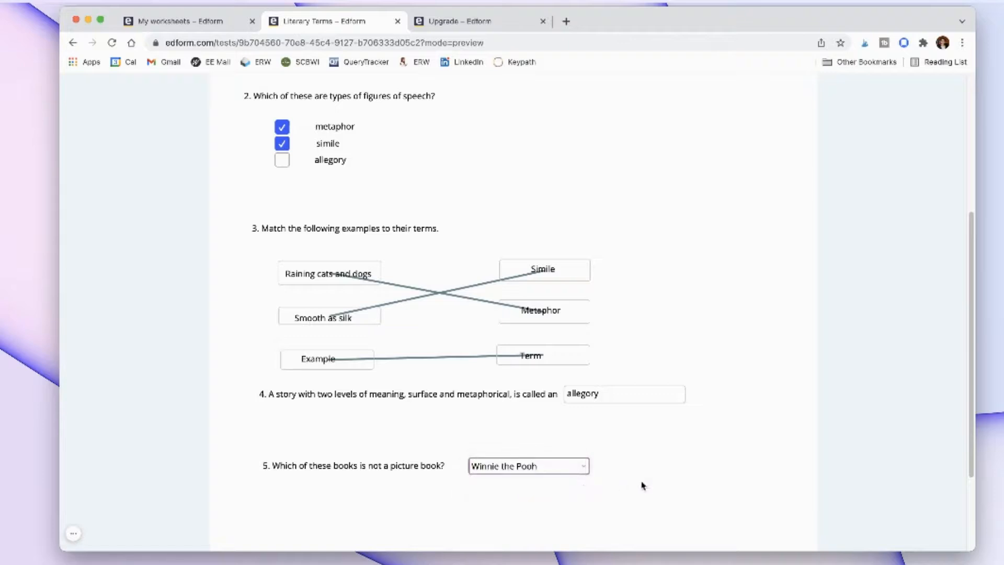
Step: Review the completed answers on page 1 of the preview and return to the worksheet editor
{"action": "scroll", "coordinate": [650, 484], "scroll_direction": "down", "scroll_amount": 3}
{"action": "scroll", "coordinate": [650, 485], "scroll_direction": "up", "scroll_amount": 8}
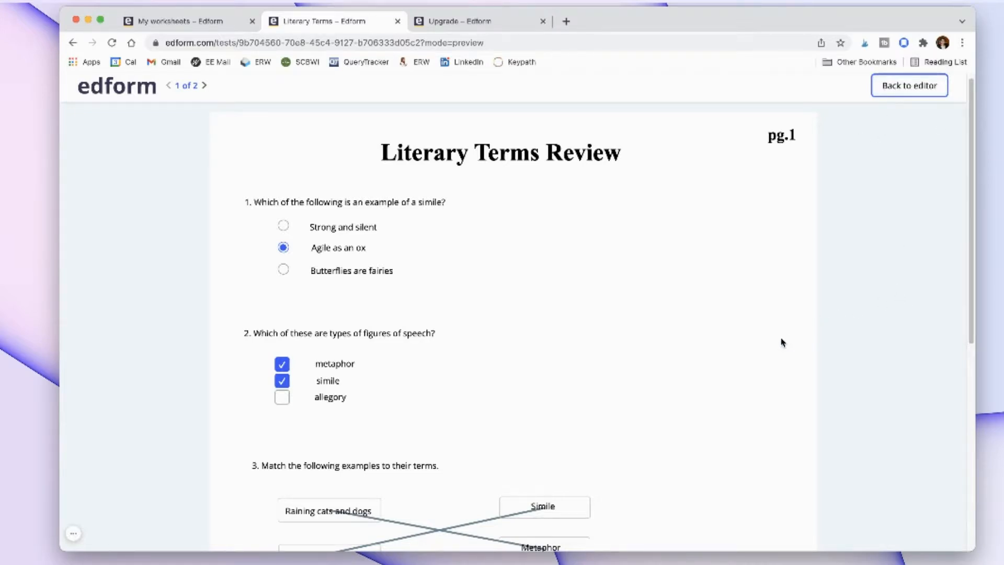
{"action": "scroll", "coordinate": [783, 342], "scroll_direction": "down", "scroll_amount": 3}
{"action": "scroll", "coordinate": [784, 342], "scroll_direction": "down", "scroll_amount": 2}
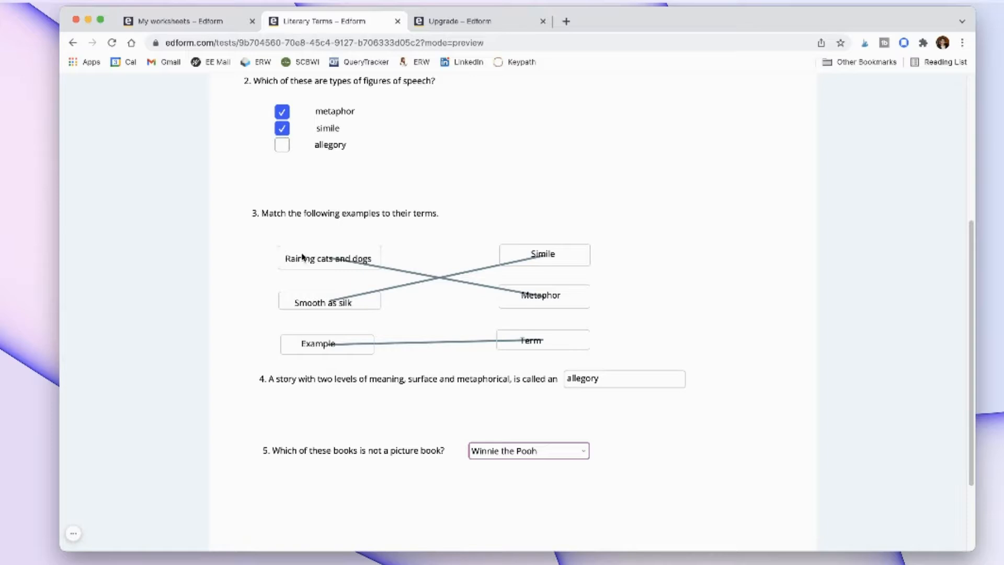
{"action": "scroll", "coordinate": [240, 325], "scroll_direction": "down", "scroll_amount": 3}
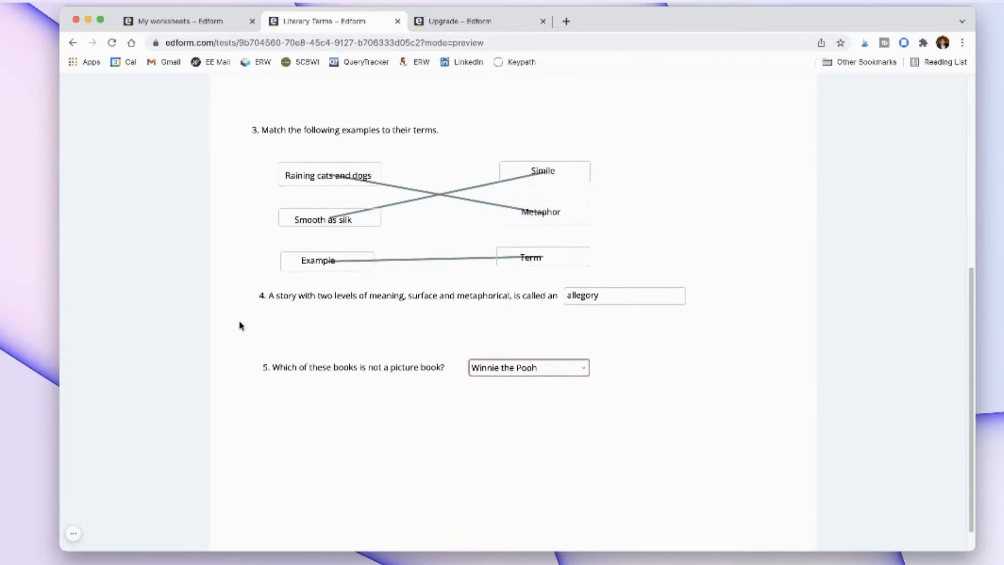
{"action": "scroll", "coordinate": [240, 326], "scroll_direction": "up", "scroll_amount": 8}
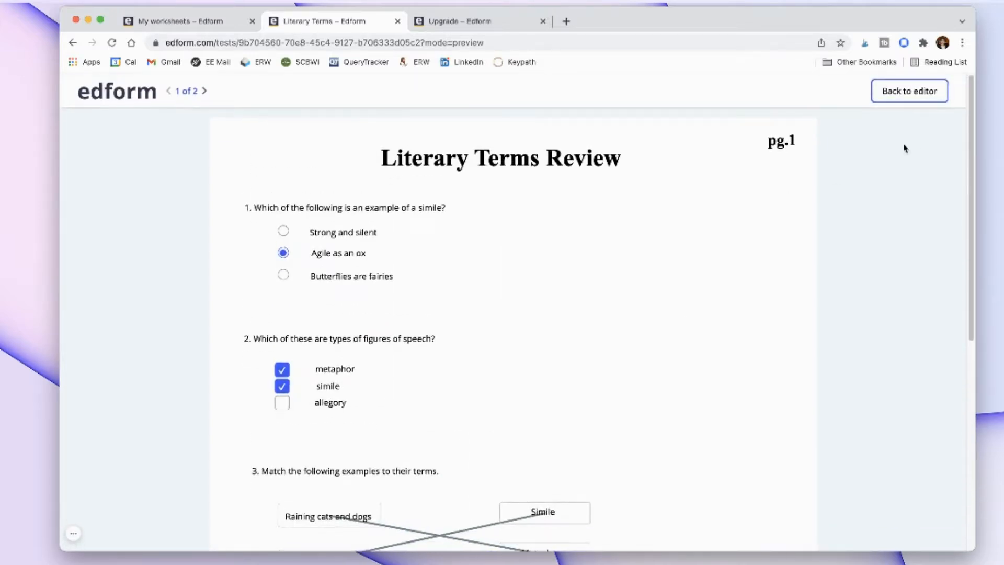
{"action": "left_click", "coordinate": [909, 93]}
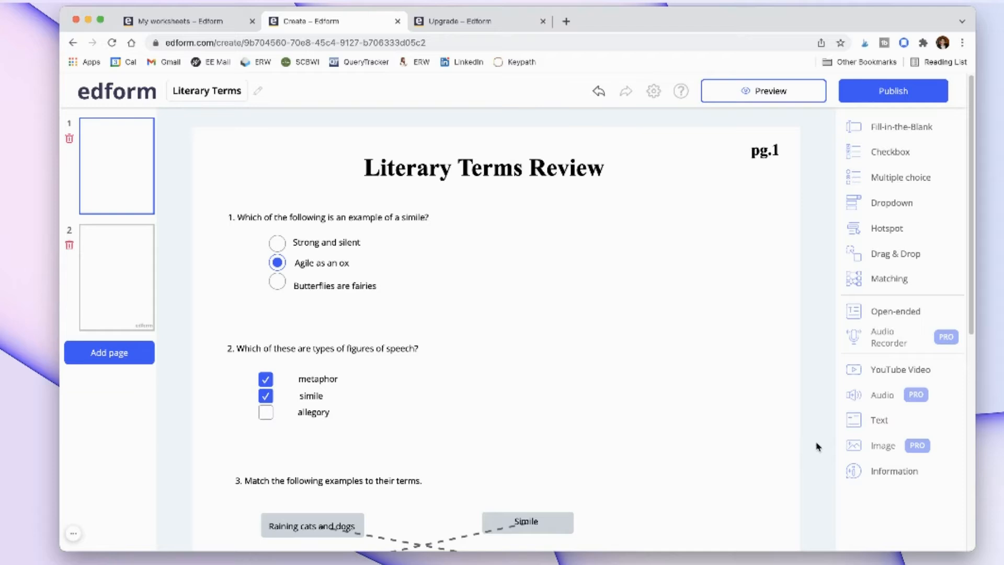
Step: Select the multiple-choice answer element of question 1 in the editor
{"action": "left_click", "coordinate": [277, 259]}
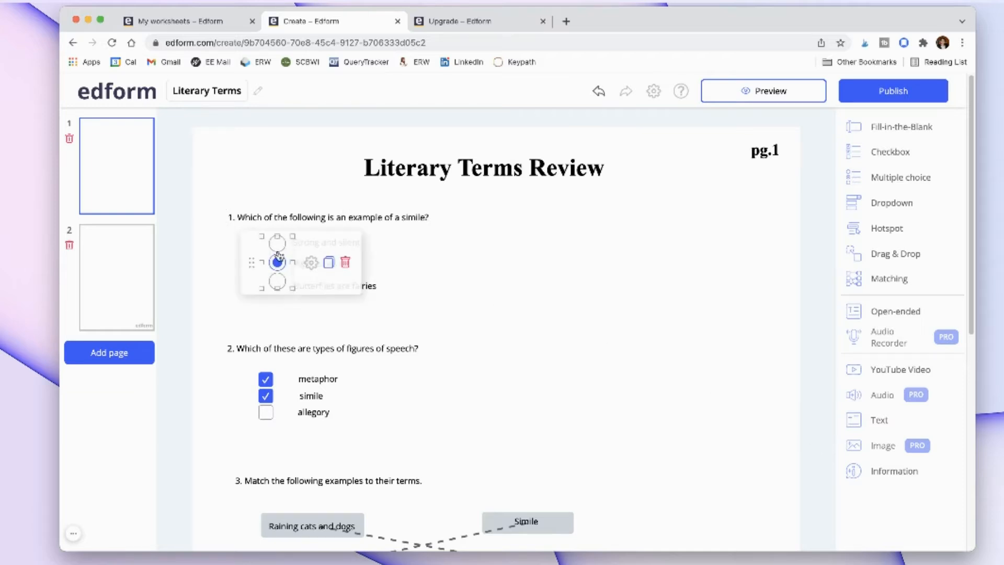